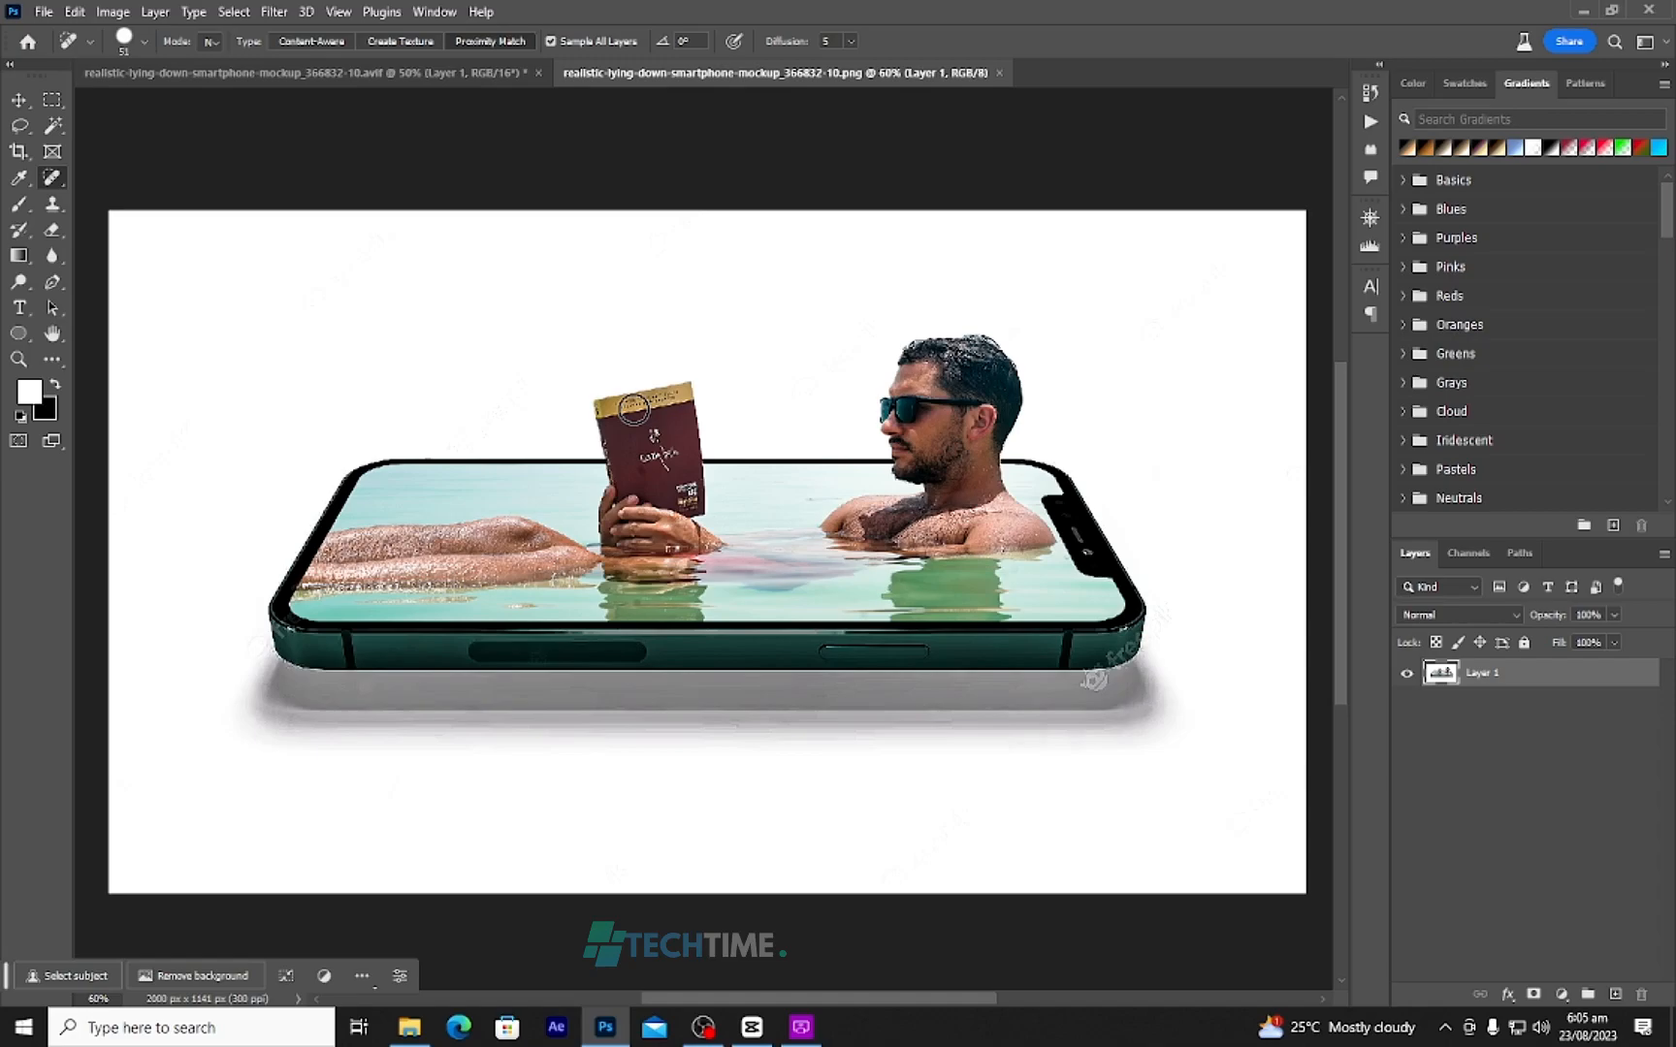
- In the AVIF smartphone mockup document, convert the Background into an editable layer named "phone"
{"action": "left_click", "coordinate": [415, 68]}
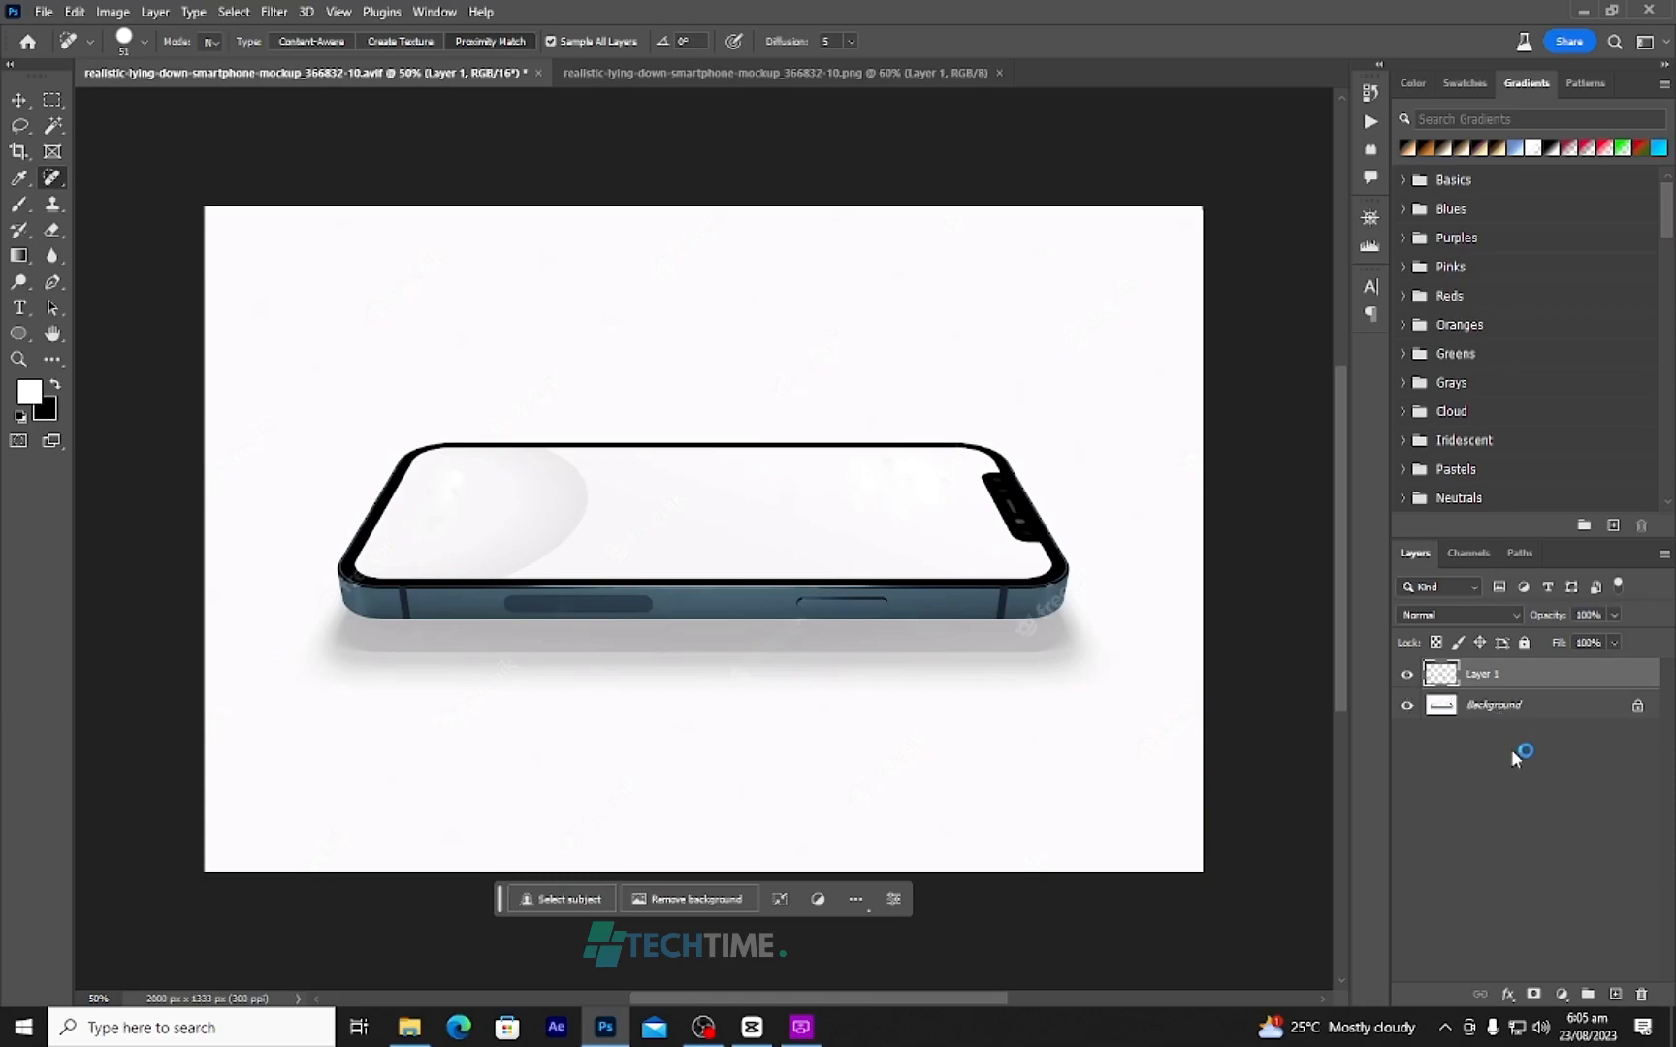
{"action": "double_click", "coordinate": [1503, 706]}
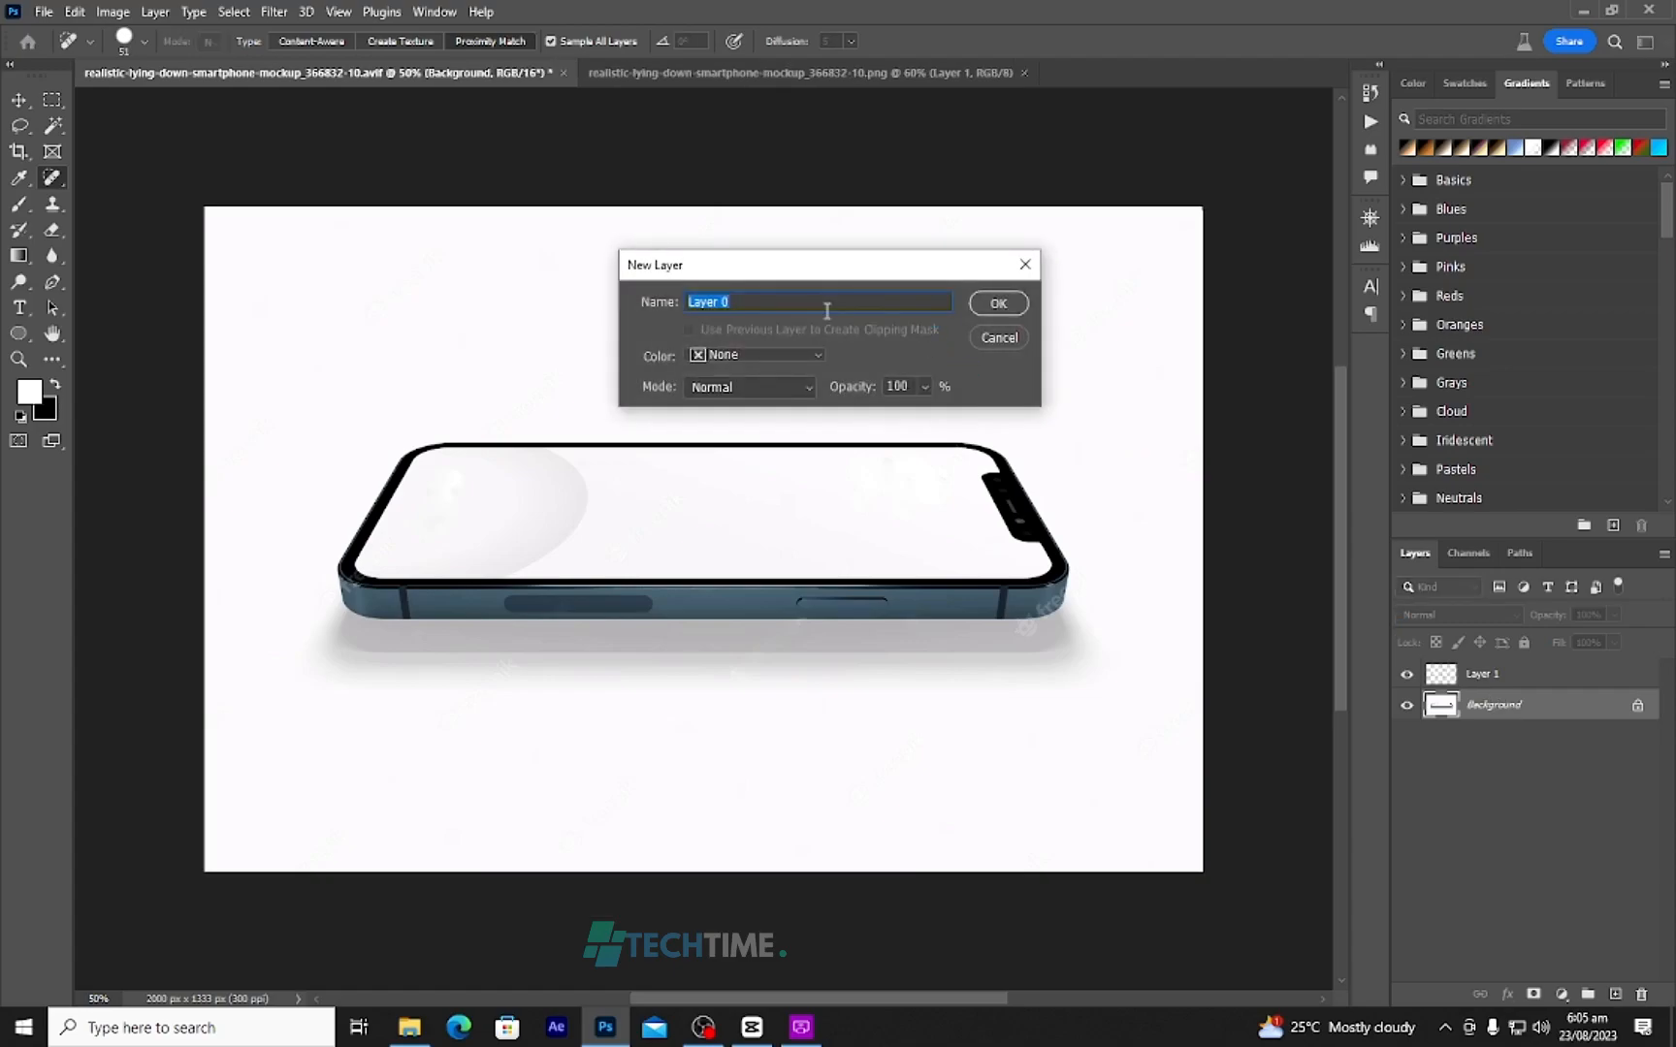
{"action": "type", "text": "phone"}
{"action": "key", "text": "Return"}
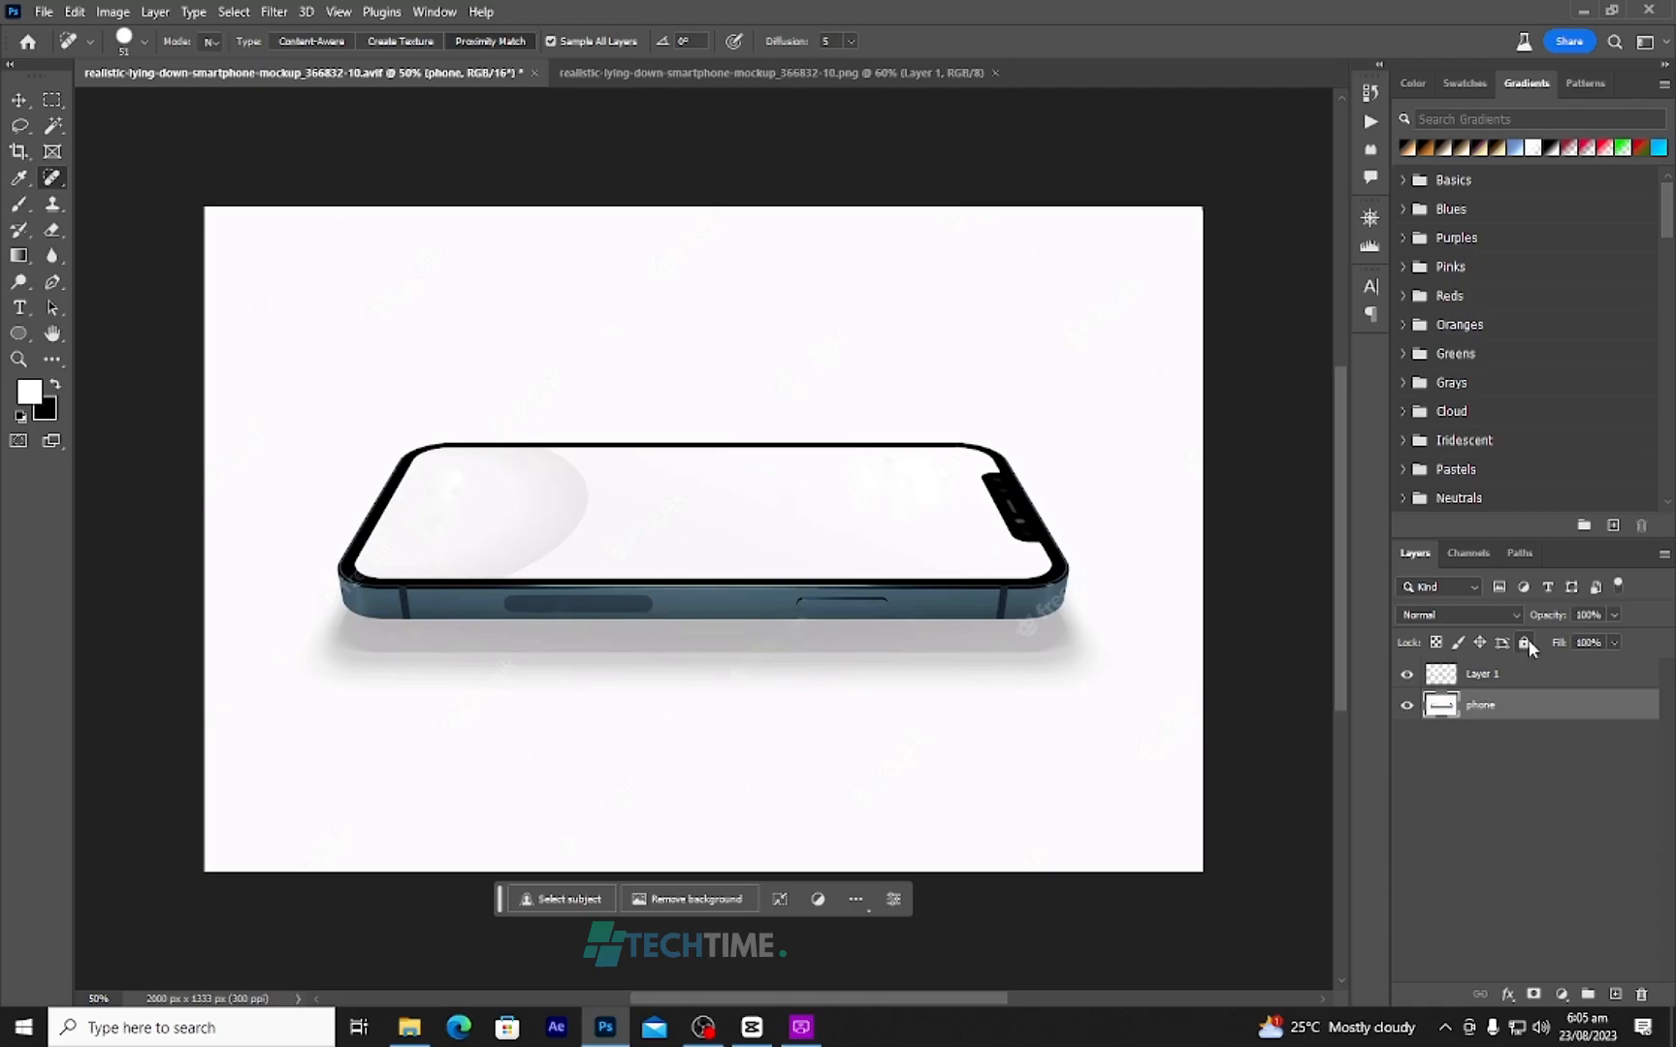
- Merge Layer 1 with the phone layer and name the merged layer "phone"
{"action": "left_click", "coordinate": [1501, 679], "text": "shift"}
{"action": "right_click", "coordinate": [1501, 677]}
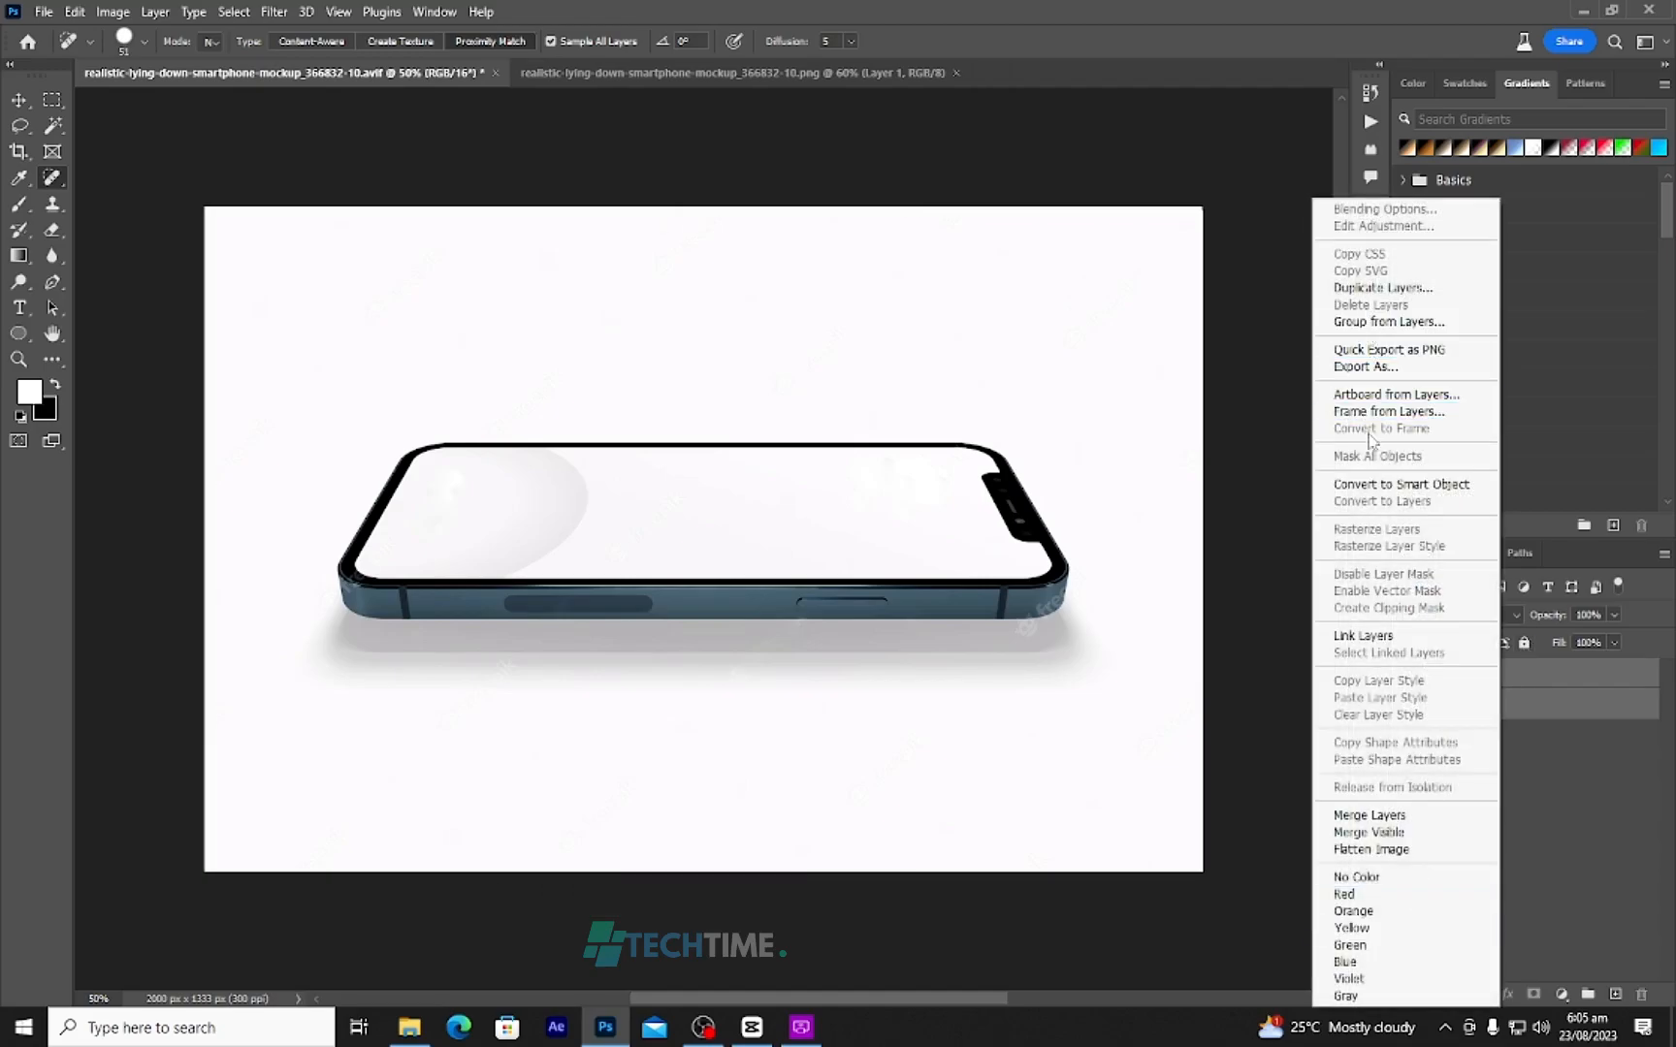
{"action": "left_click", "coordinate": [1369, 814]}
{"action": "double_click", "coordinate": [1482, 674]}
{"action": "type", "text": "phone"}
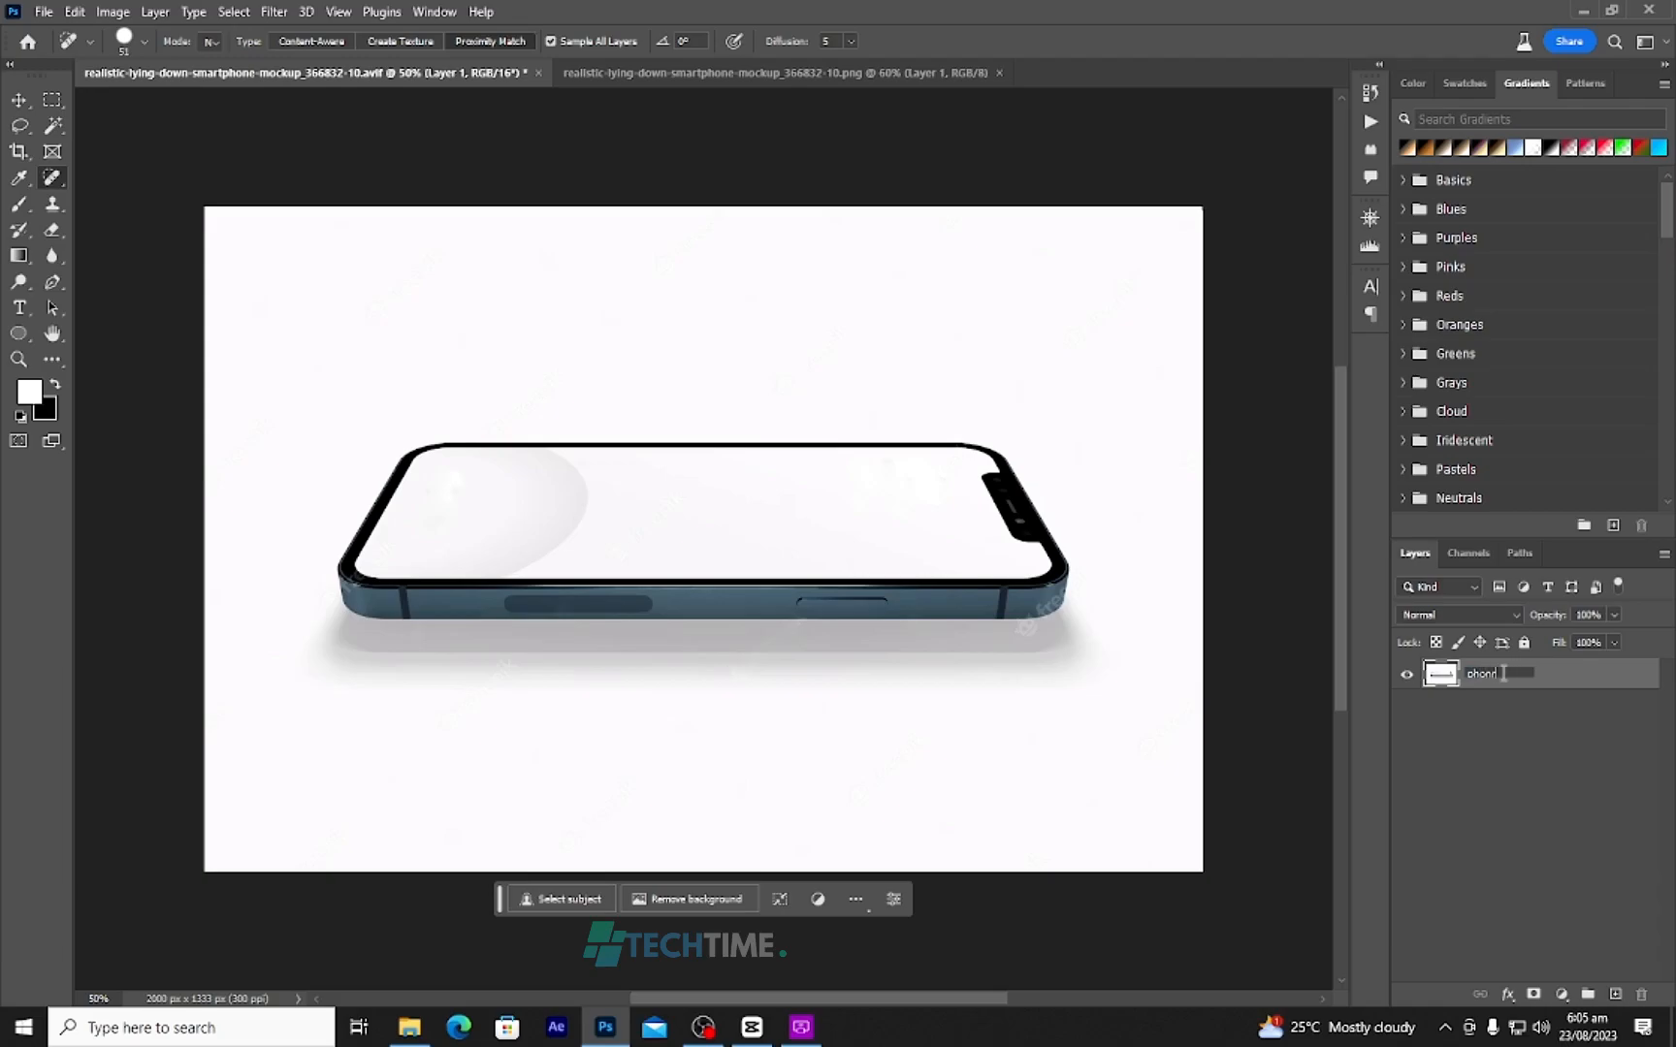
{"action": "key", "text": "Return"}
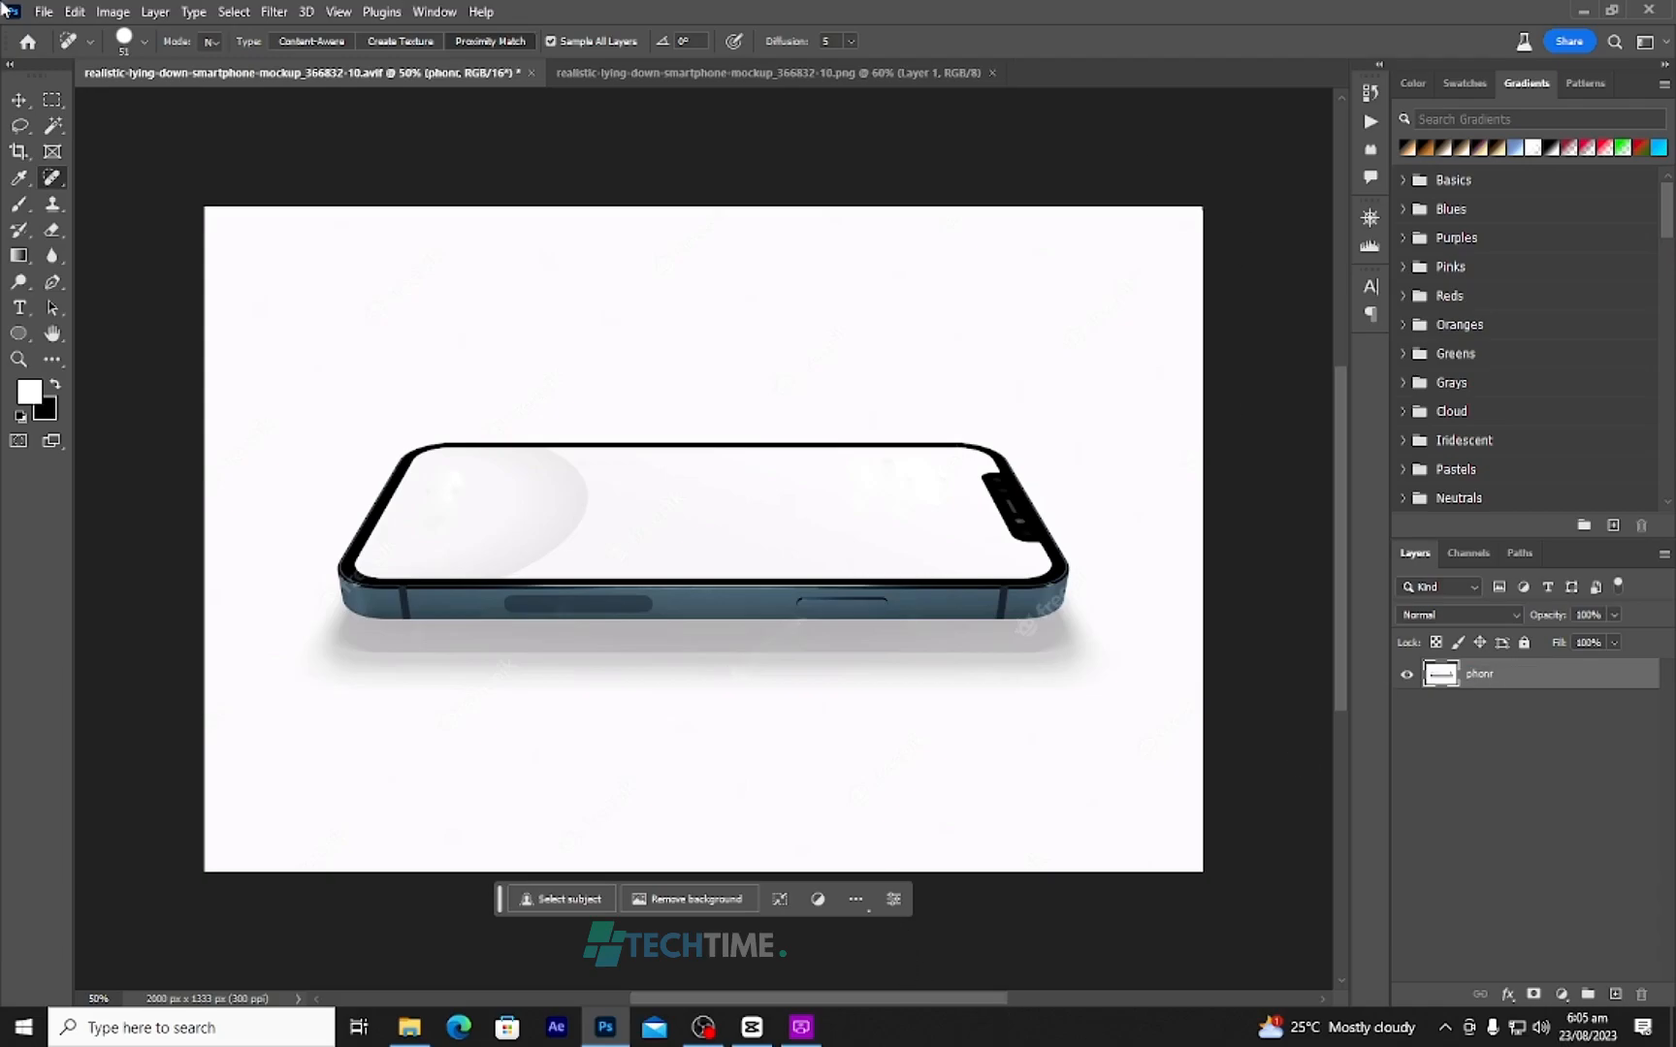
- Place the image pexels-toa-heftiba-şinca-1194408 from the desktop's New folder as an embedded object
{"action": "left_click", "coordinate": [43, 13]}
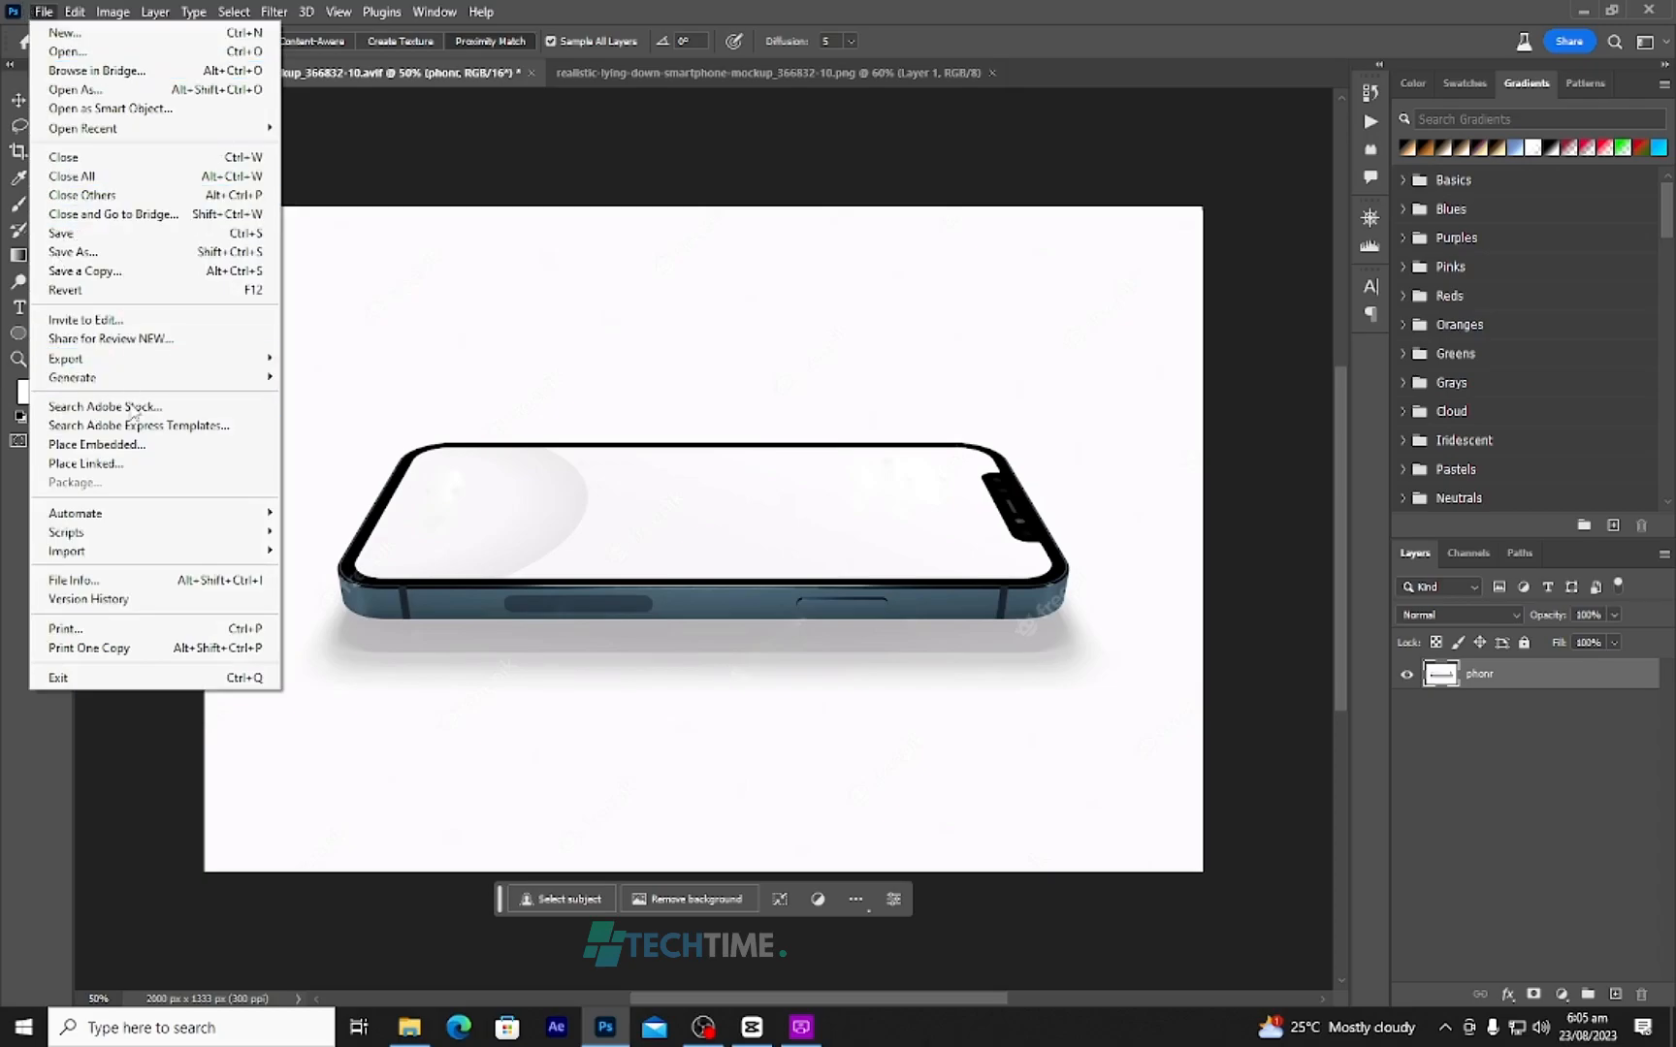
{"action": "left_click", "coordinate": [125, 448]}
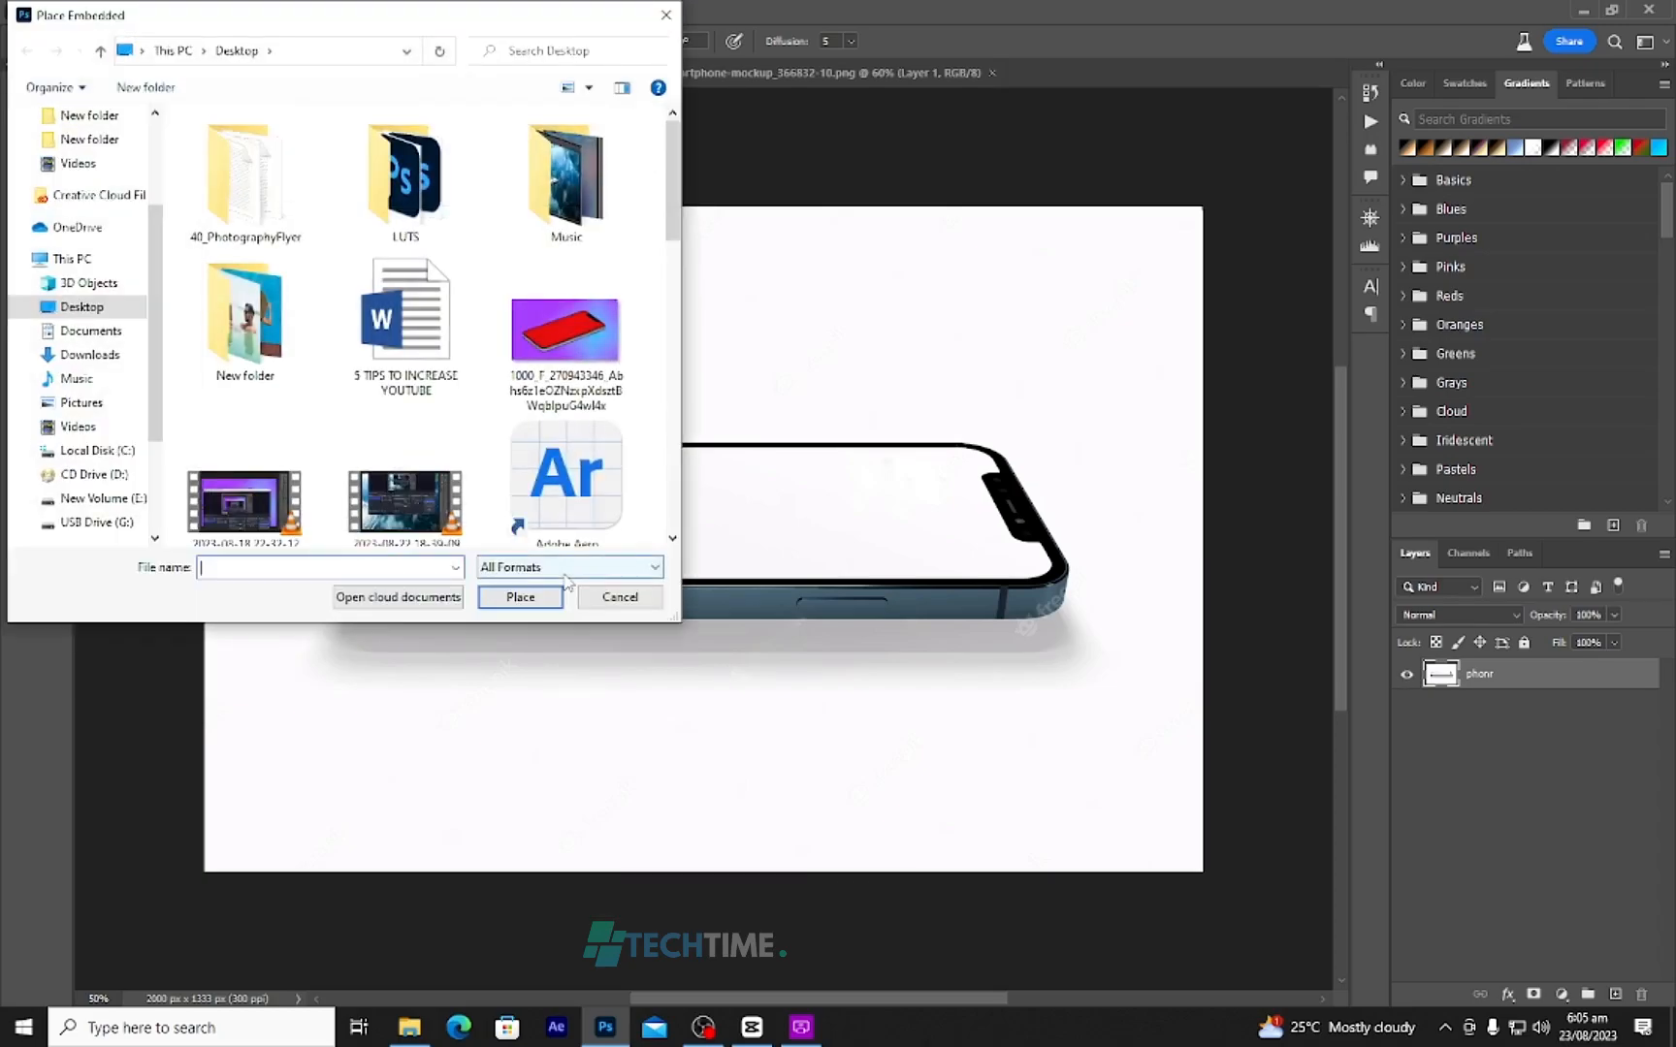
{"action": "scroll", "coordinate": [482, 428], "scroll_direction": "down", "scroll_amount": 3}
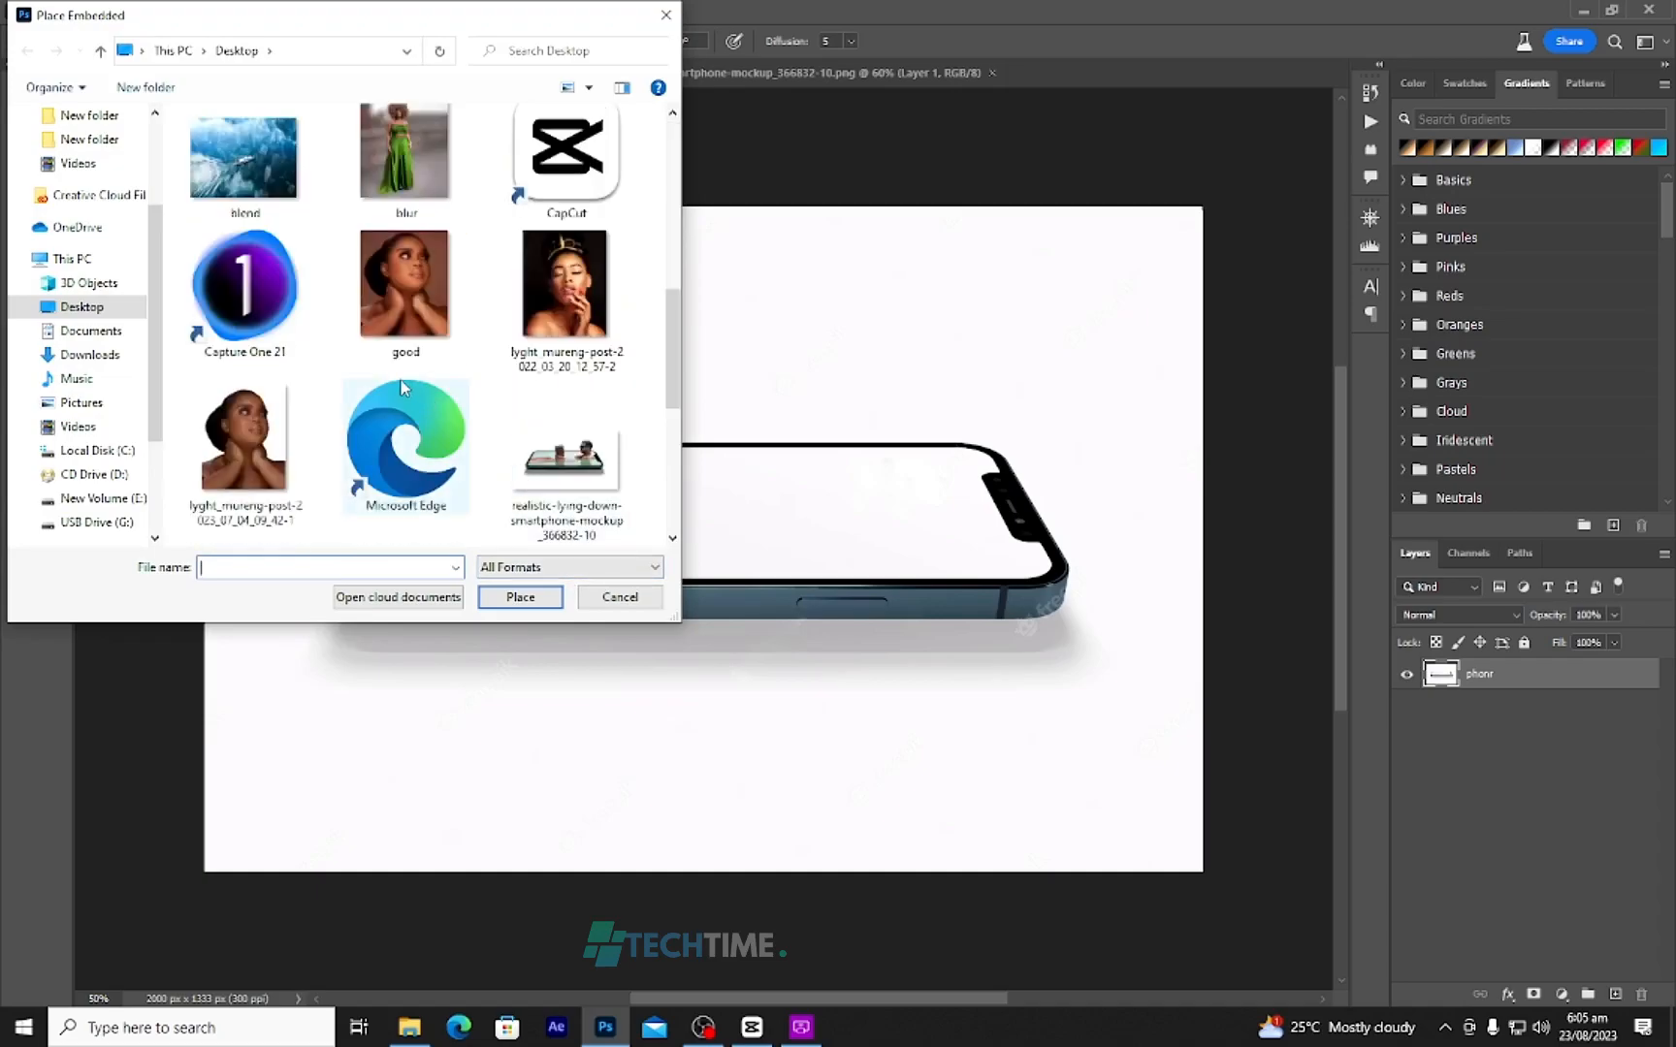
{"action": "scroll", "coordinate": [291, 359], "scroll_direction": "up", "scroll_amount": 3}
{"action": "double_click", "coordinate": [239, 332]}
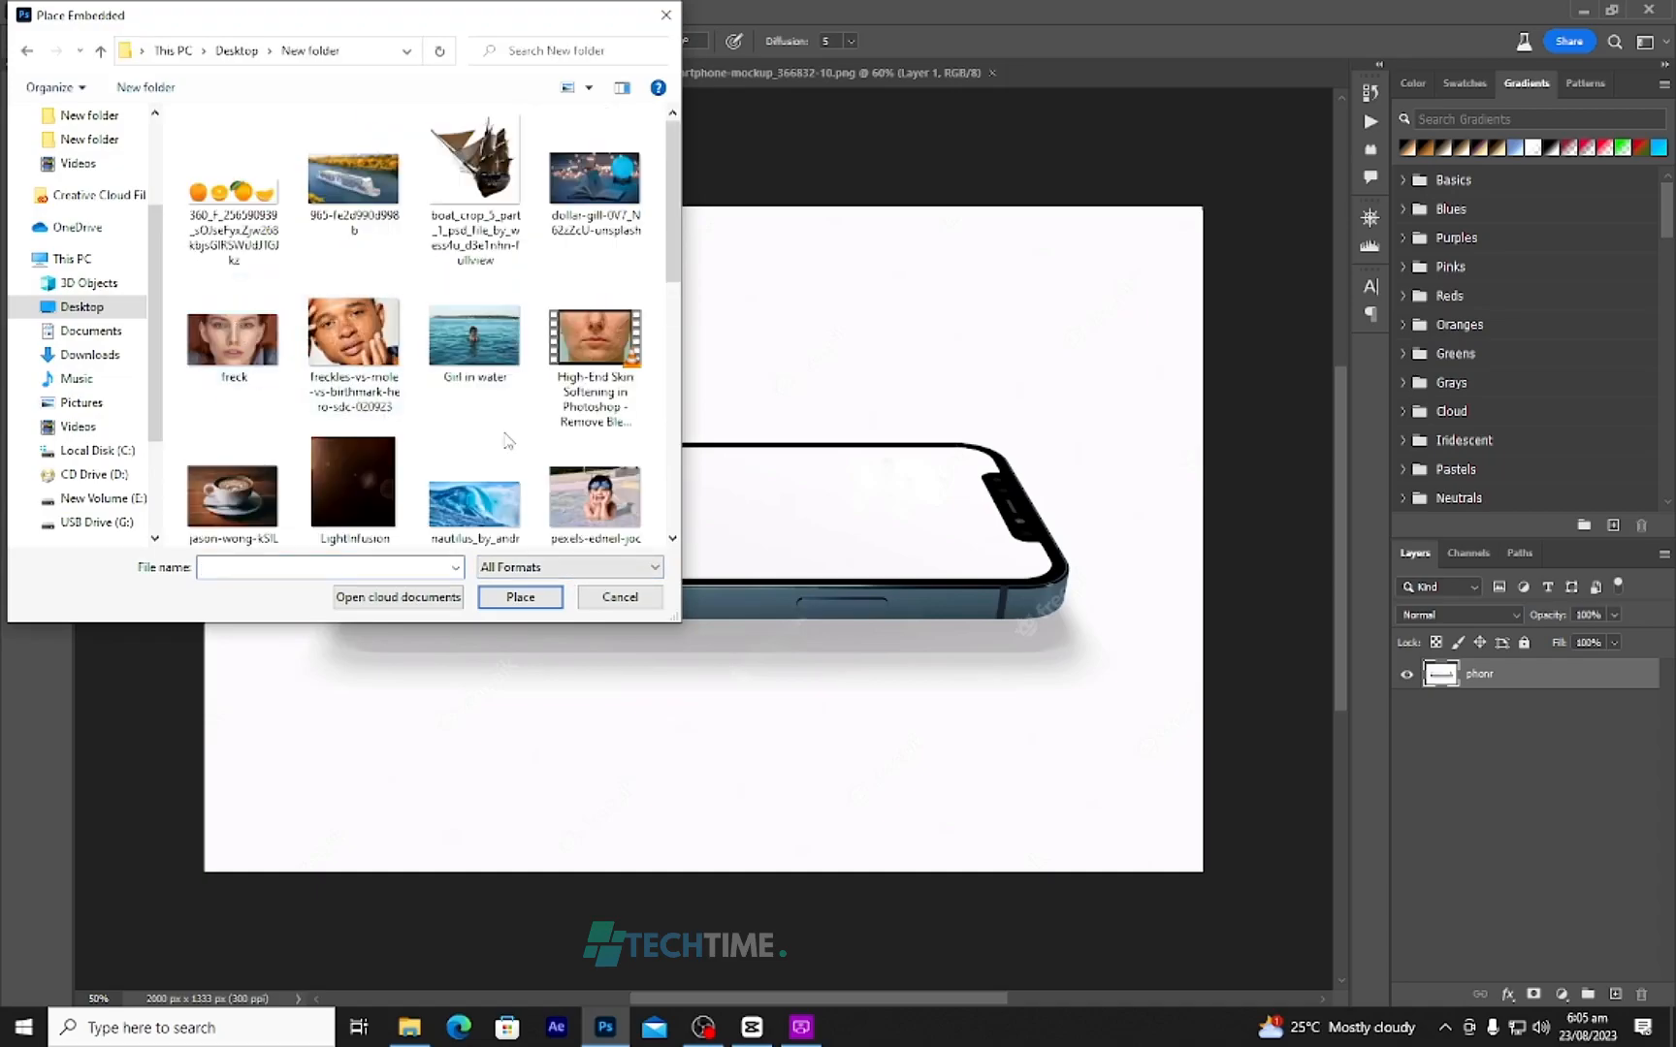
{"action": "scroll", "coordinate": [504, 439], "scroll_direction": "down", "scroll_amount": 5}
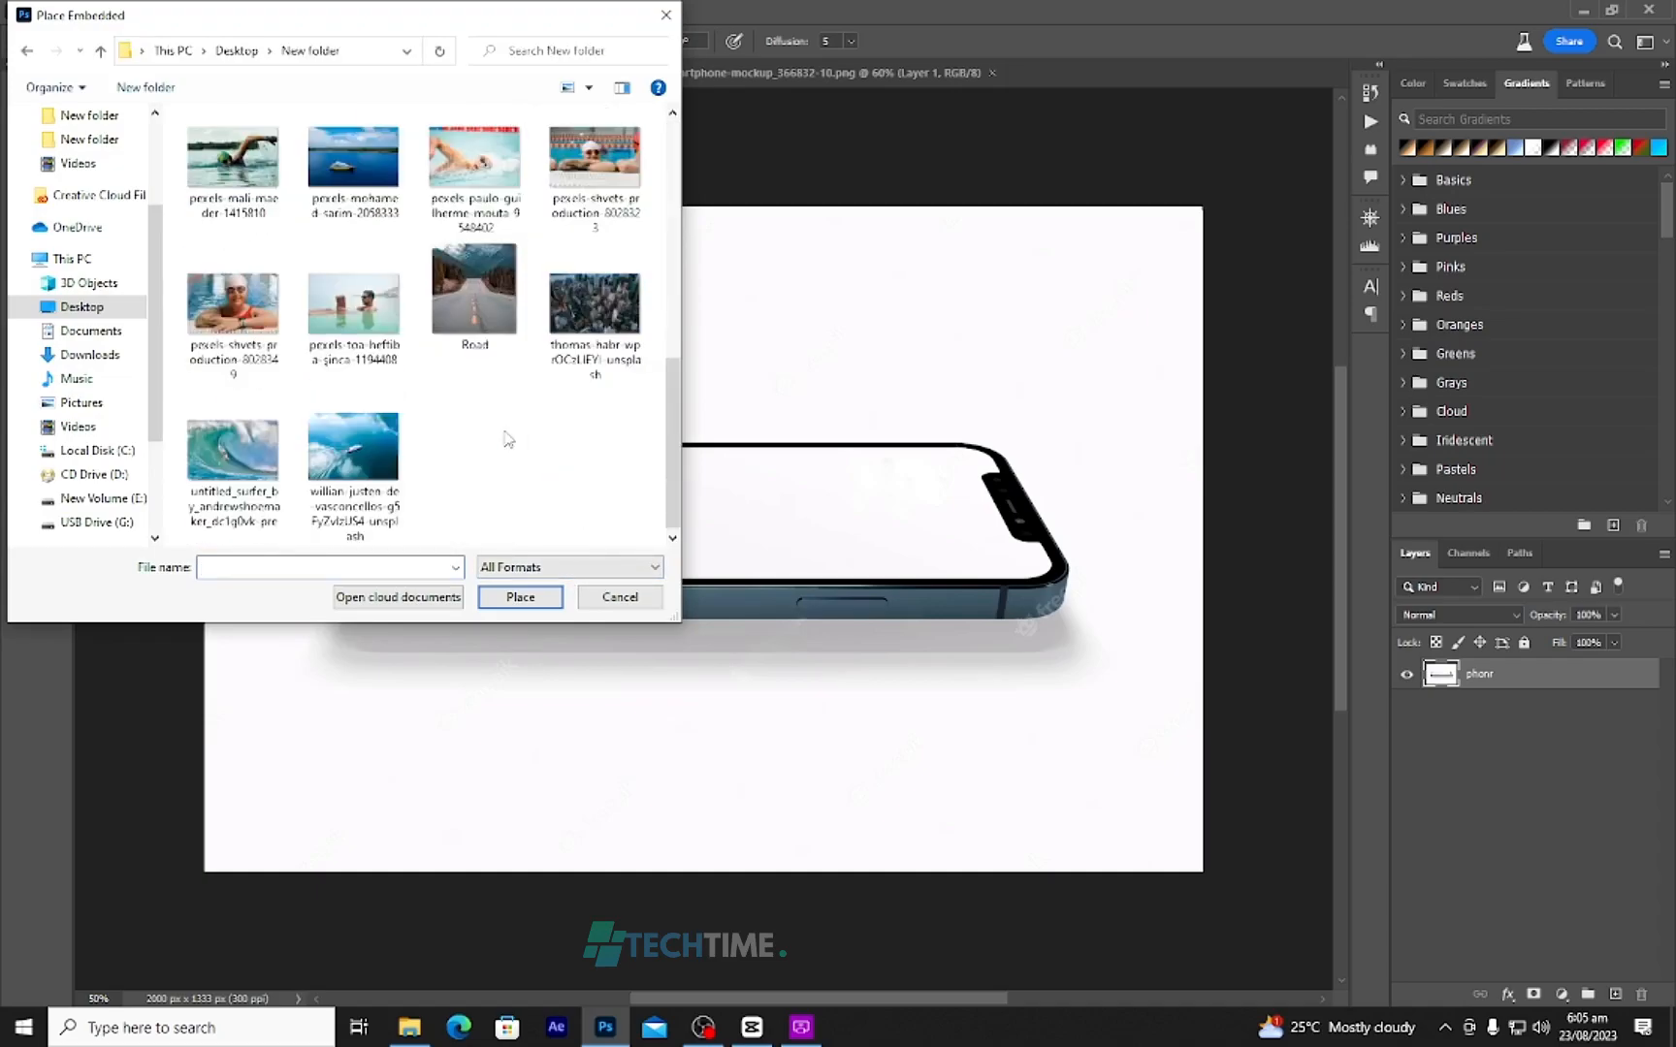
{"action": "left_click", "coordinate": [371, 322]}
{"action": "left_click", "coordinate": [519, 596]}
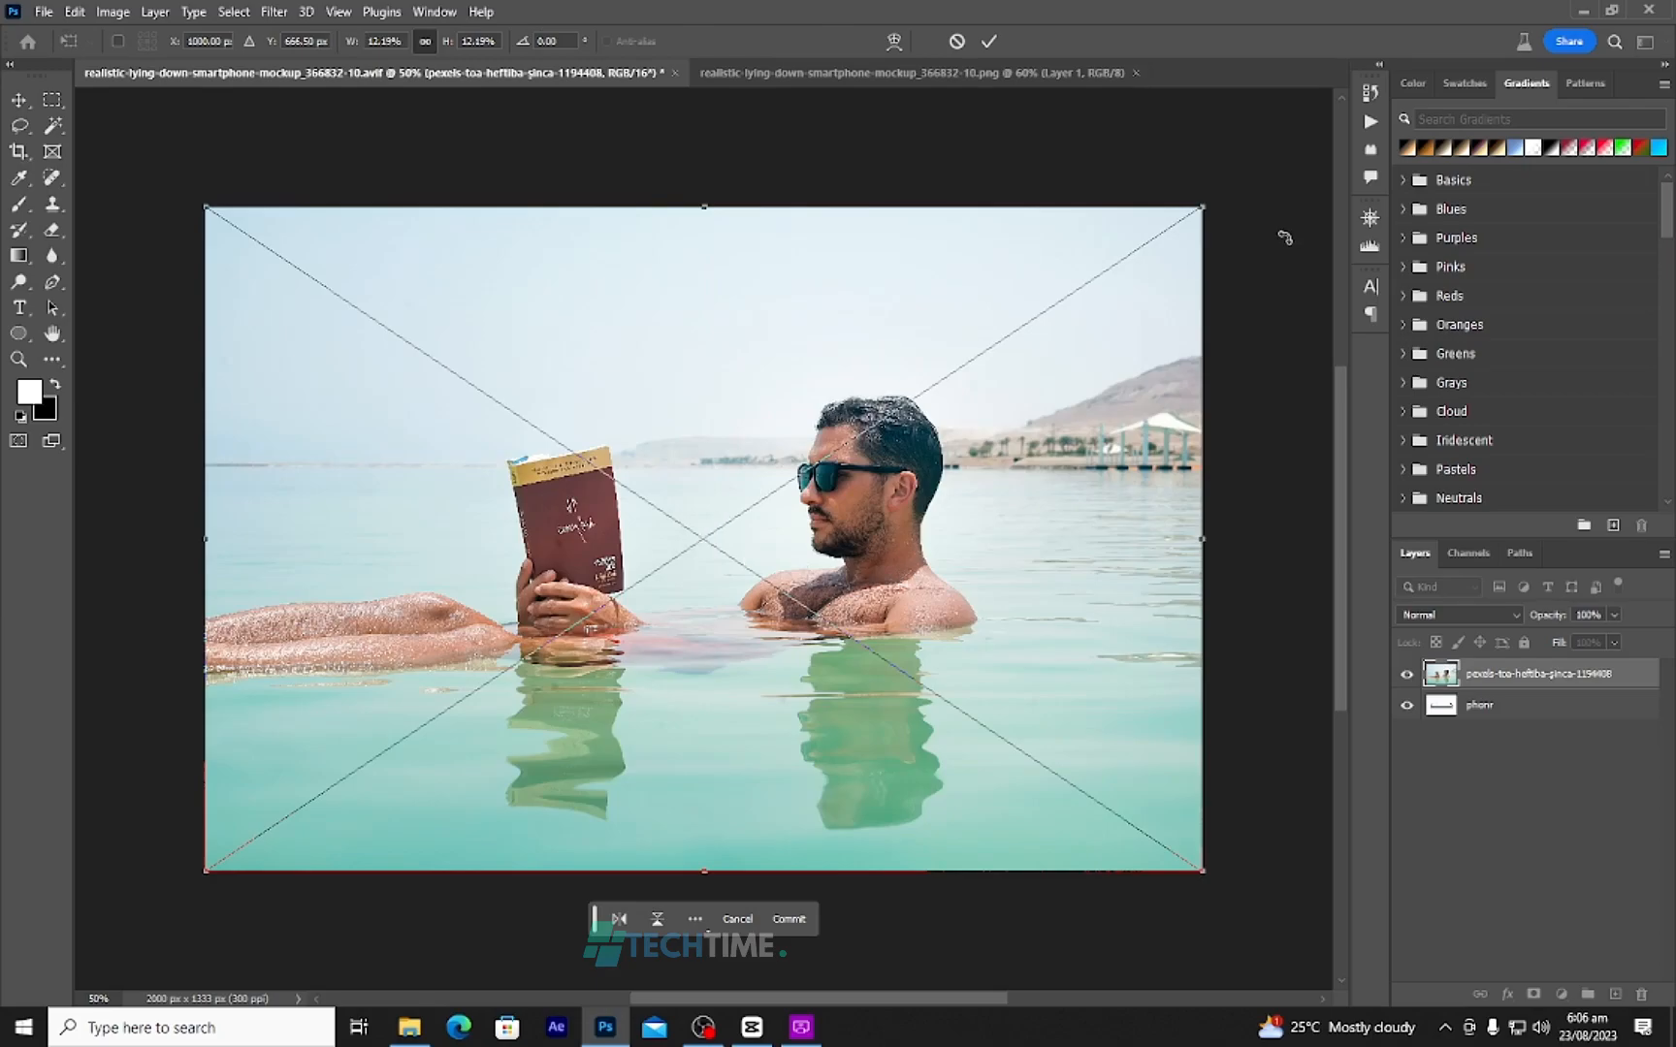
- Lower the placed photo's opacity to 57% and scale it to about 10.12%, aligning the floating man with the phone's screen
{"action": "left_click", "coordinate": [1614, 613]}
{"action": "left_click_drag", "start_coordinate": [1613, 634], "coordinate": [1574, 640]}
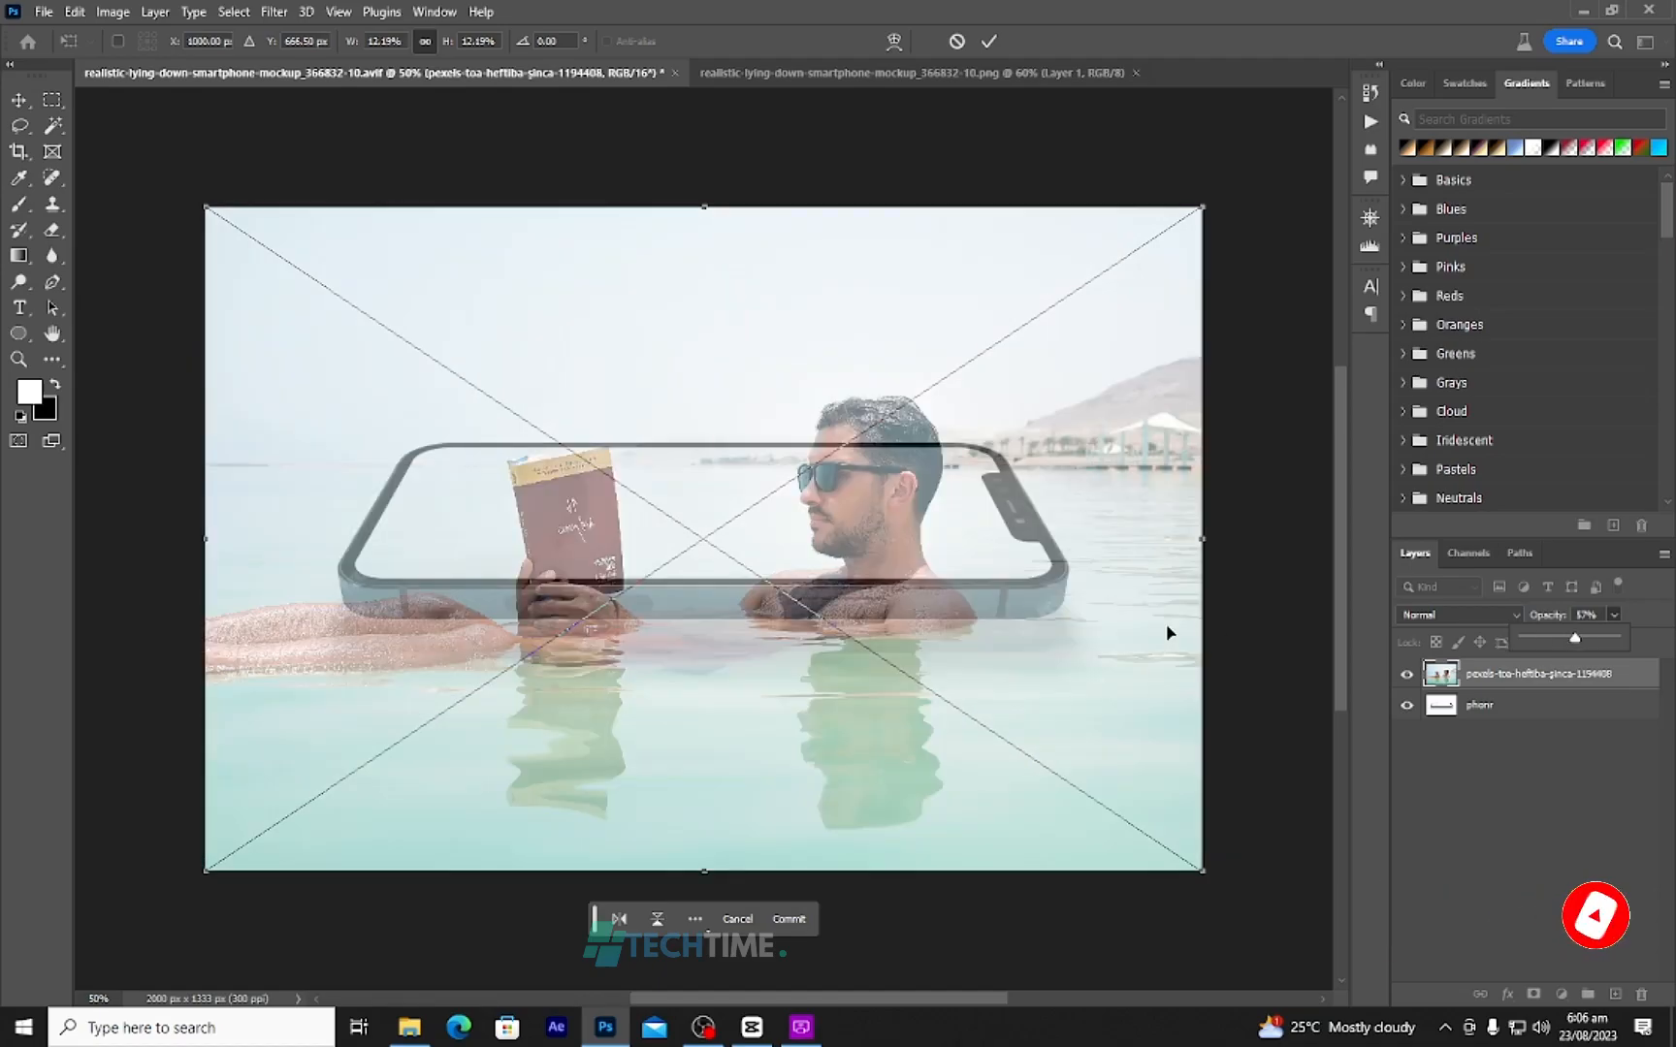
{"action": "left_click_drag", "start_coordinate": [830, 581], "coordinate": [848, 457]}
{"action": "left_click_drag", "start_coordinate": [222, 91], "coordinate": [293, 206]}
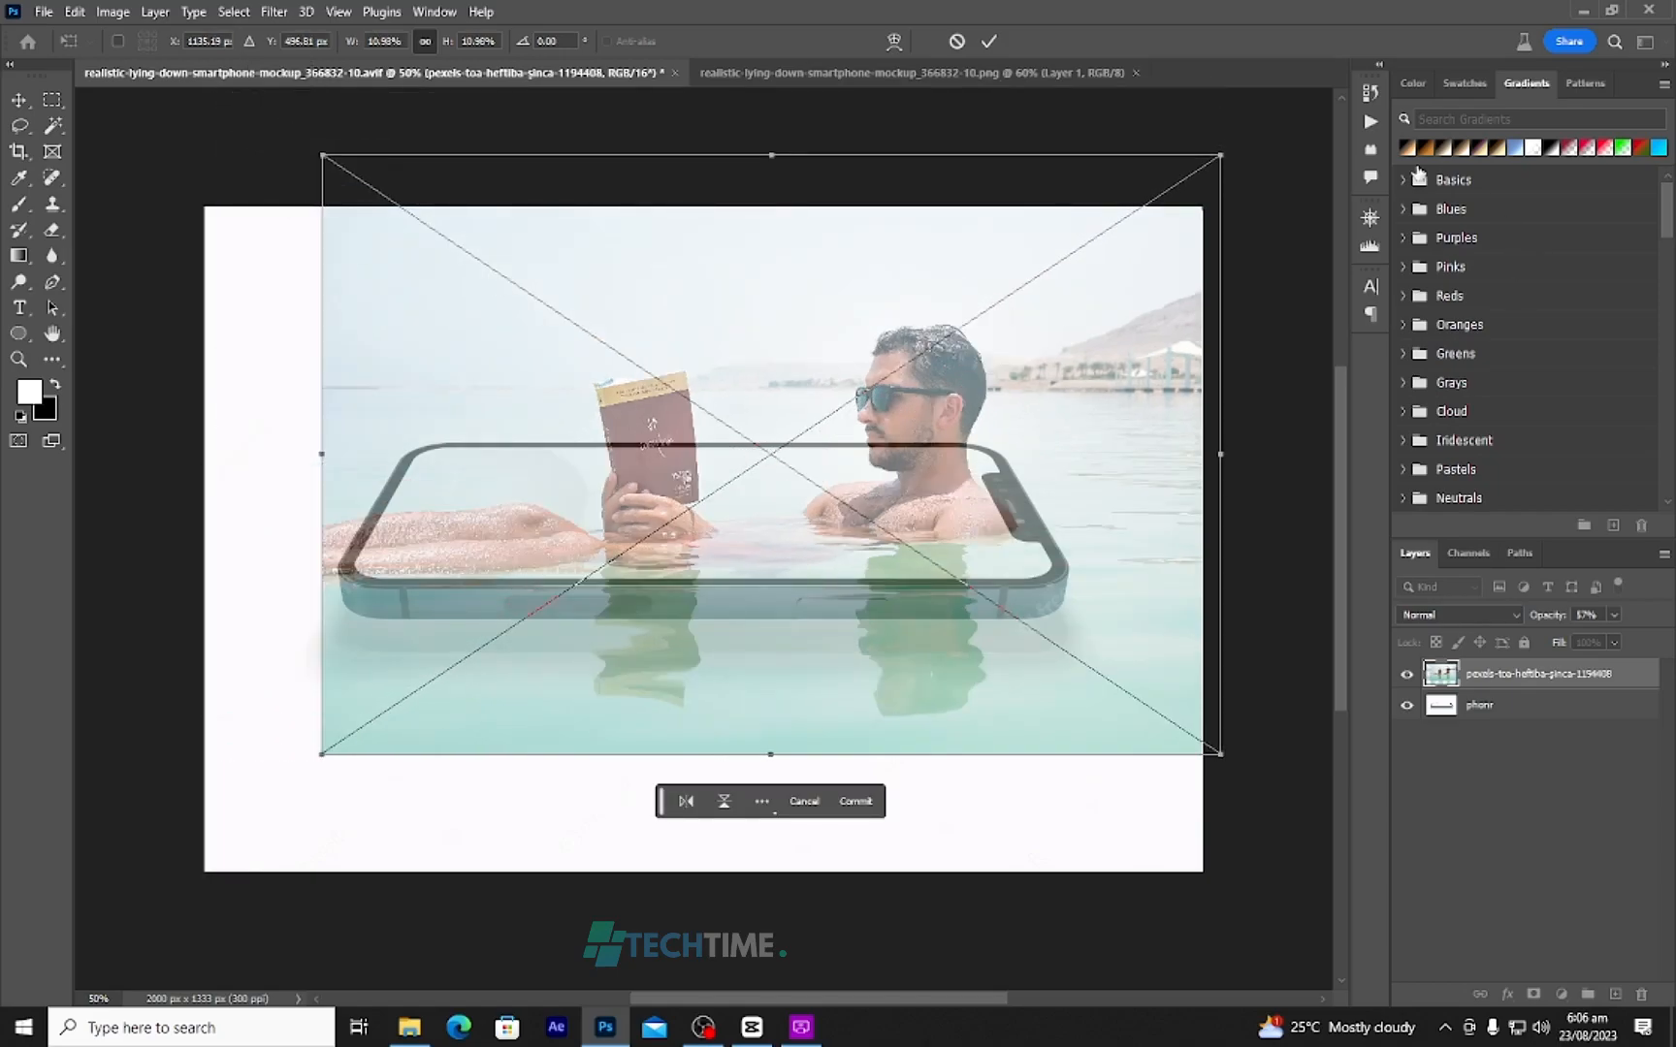
{"action": "left_click_drag", "start_coordinate": [1224, 158], "coordinate": [1151, 207]}
{"action": "left_click_drag", "start_coordinate": [316, 201], "coordinate": [362, 225]}
{"action": "left_click_drag", "start_coordinate": [400, 385], "coordinate": [392, 373]}
{"action": "mouse_move", "coordinate": [1142, 482]}
{"action": "left_mouse_down"}
{"action": "mouse_move", "coordinate": [1168, 456]}
{"action": "mouse_move", "coordinate": [1161, 481]}
{"action": "left_mouse_up"}
{"action": "left_click_drag", "start_coordinate": [383, 514], "coordinate": [385, 468]}
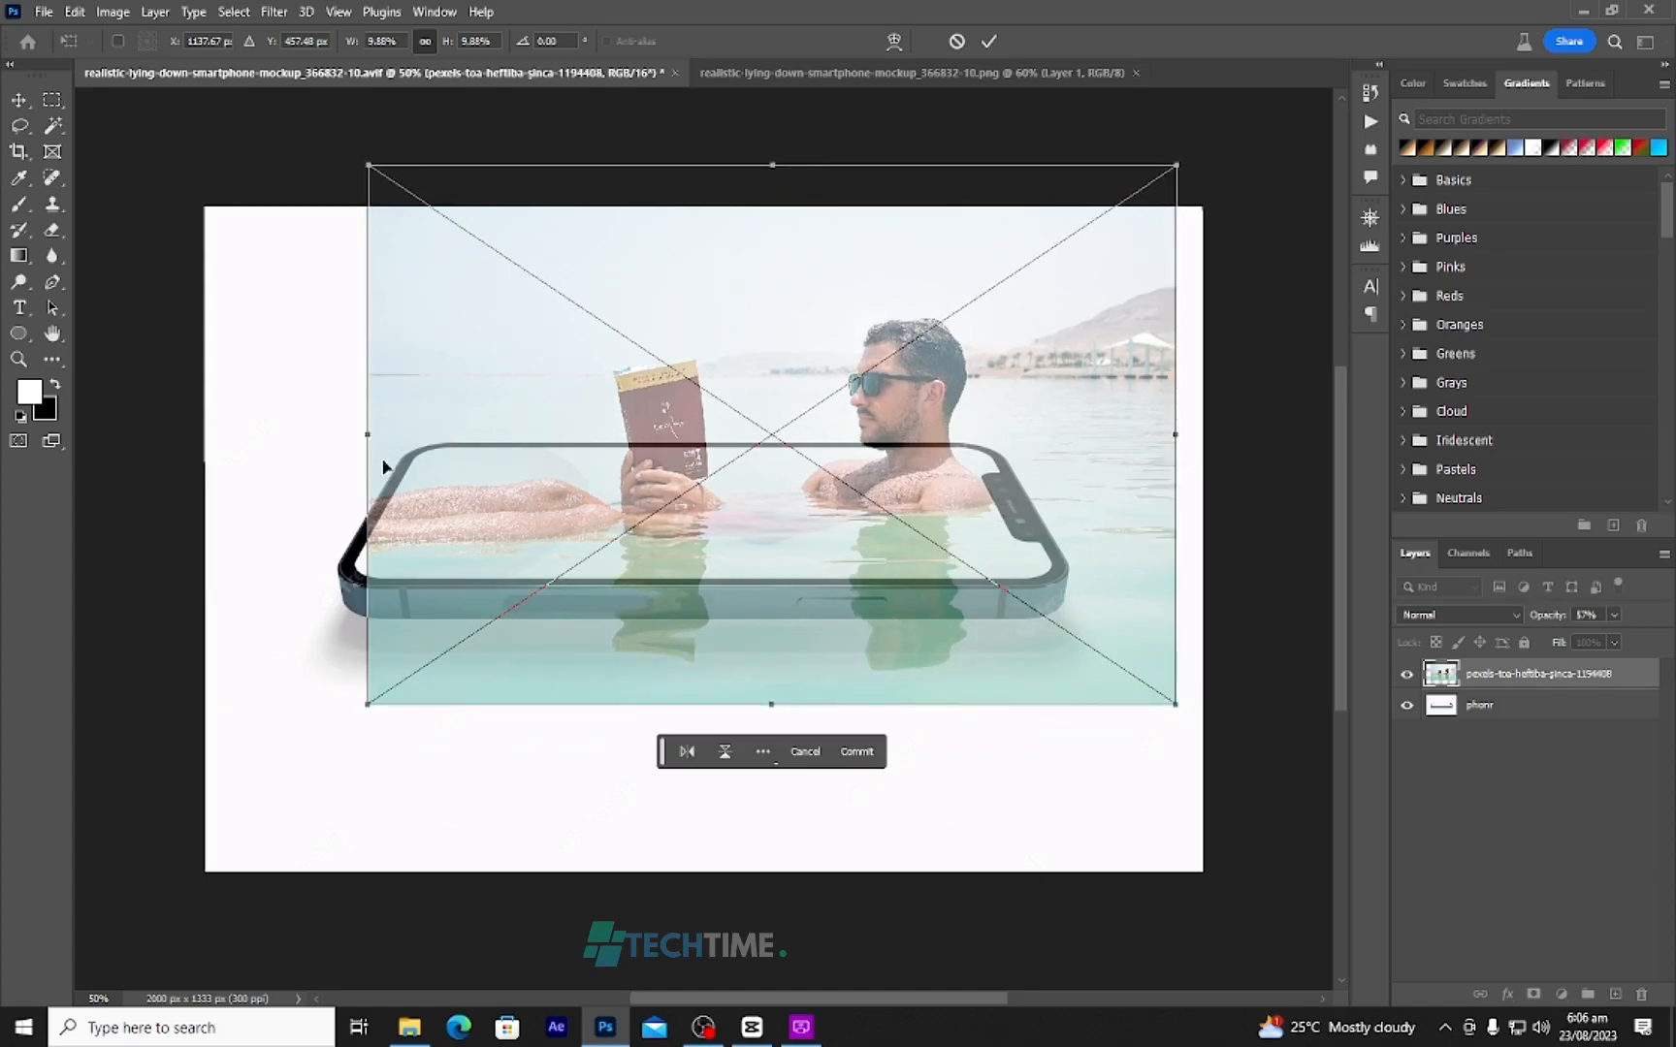
{"action": "left_click_drag", "start_coordinate": [364, 701], "coordinate": [338, 706]}
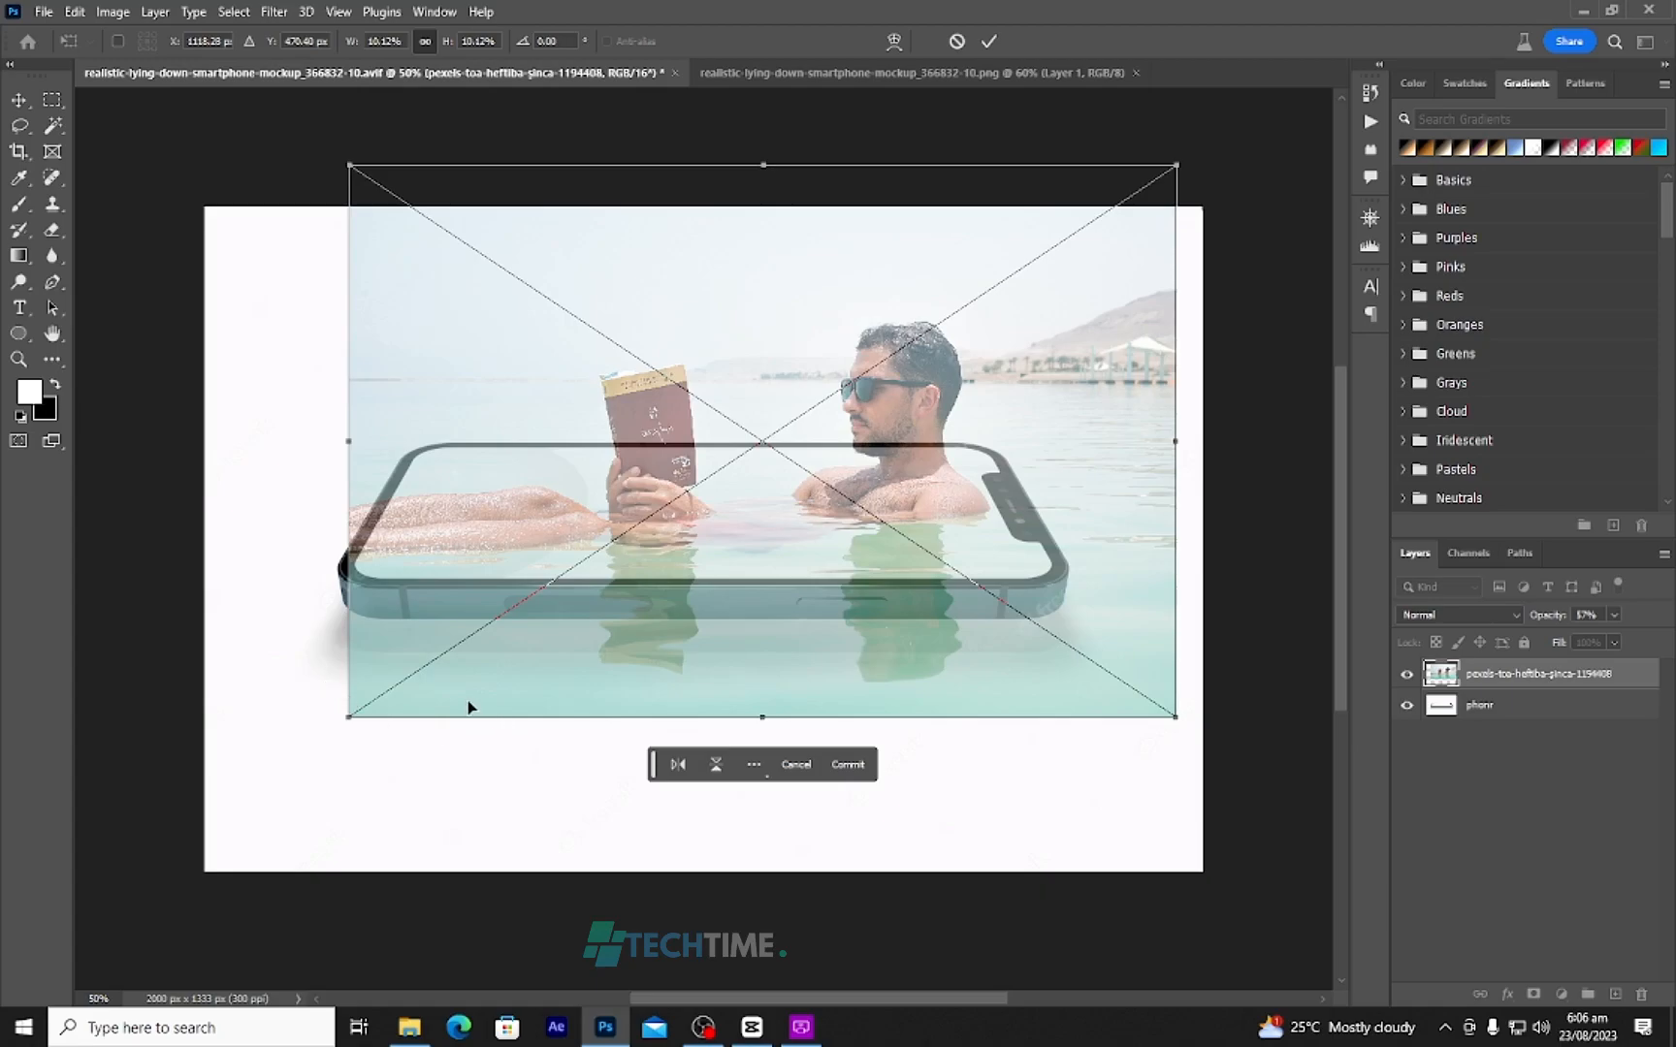
- Restore the placed photo's opacity to 100% and commit its transformation
{"action": "left_click", "coordinate": [1615, 616]}
{"action": "left_click_drag", "start_coordinate": [1614, 647], "coordinate": [1671, 669]}
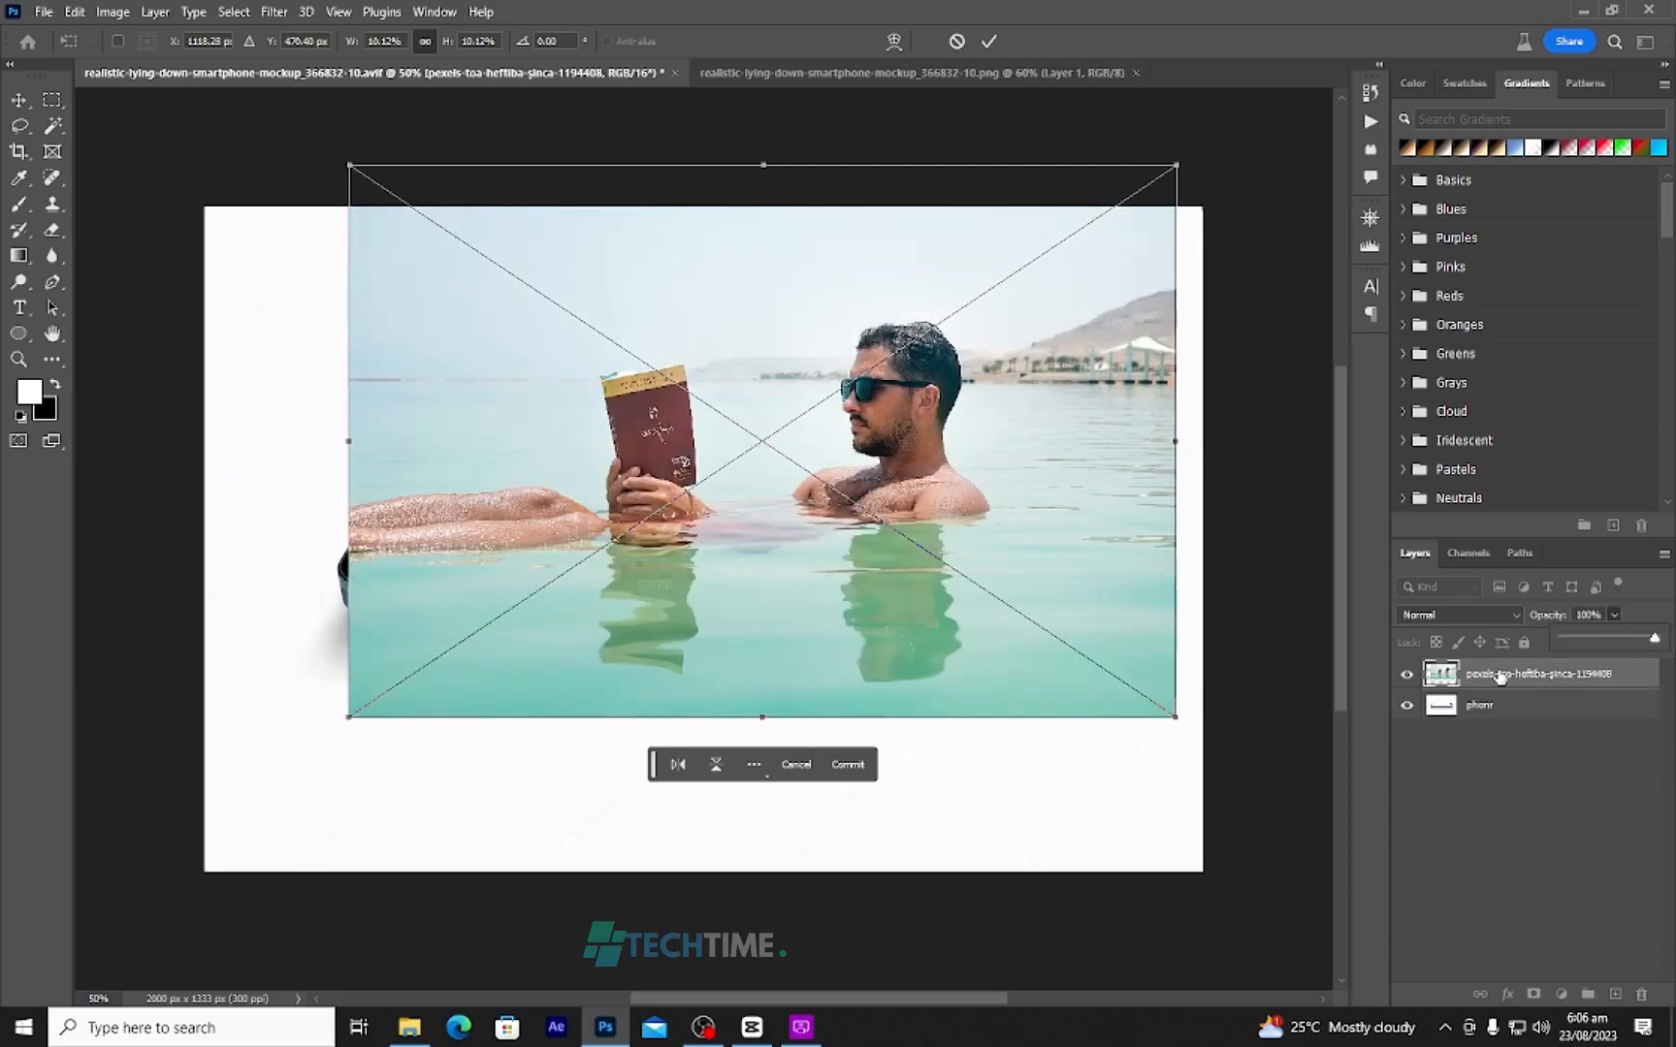
{"action": "left_click", "coordinate": [986, 41]}
{"action": "left_click", "coordinate": [986, 43]}
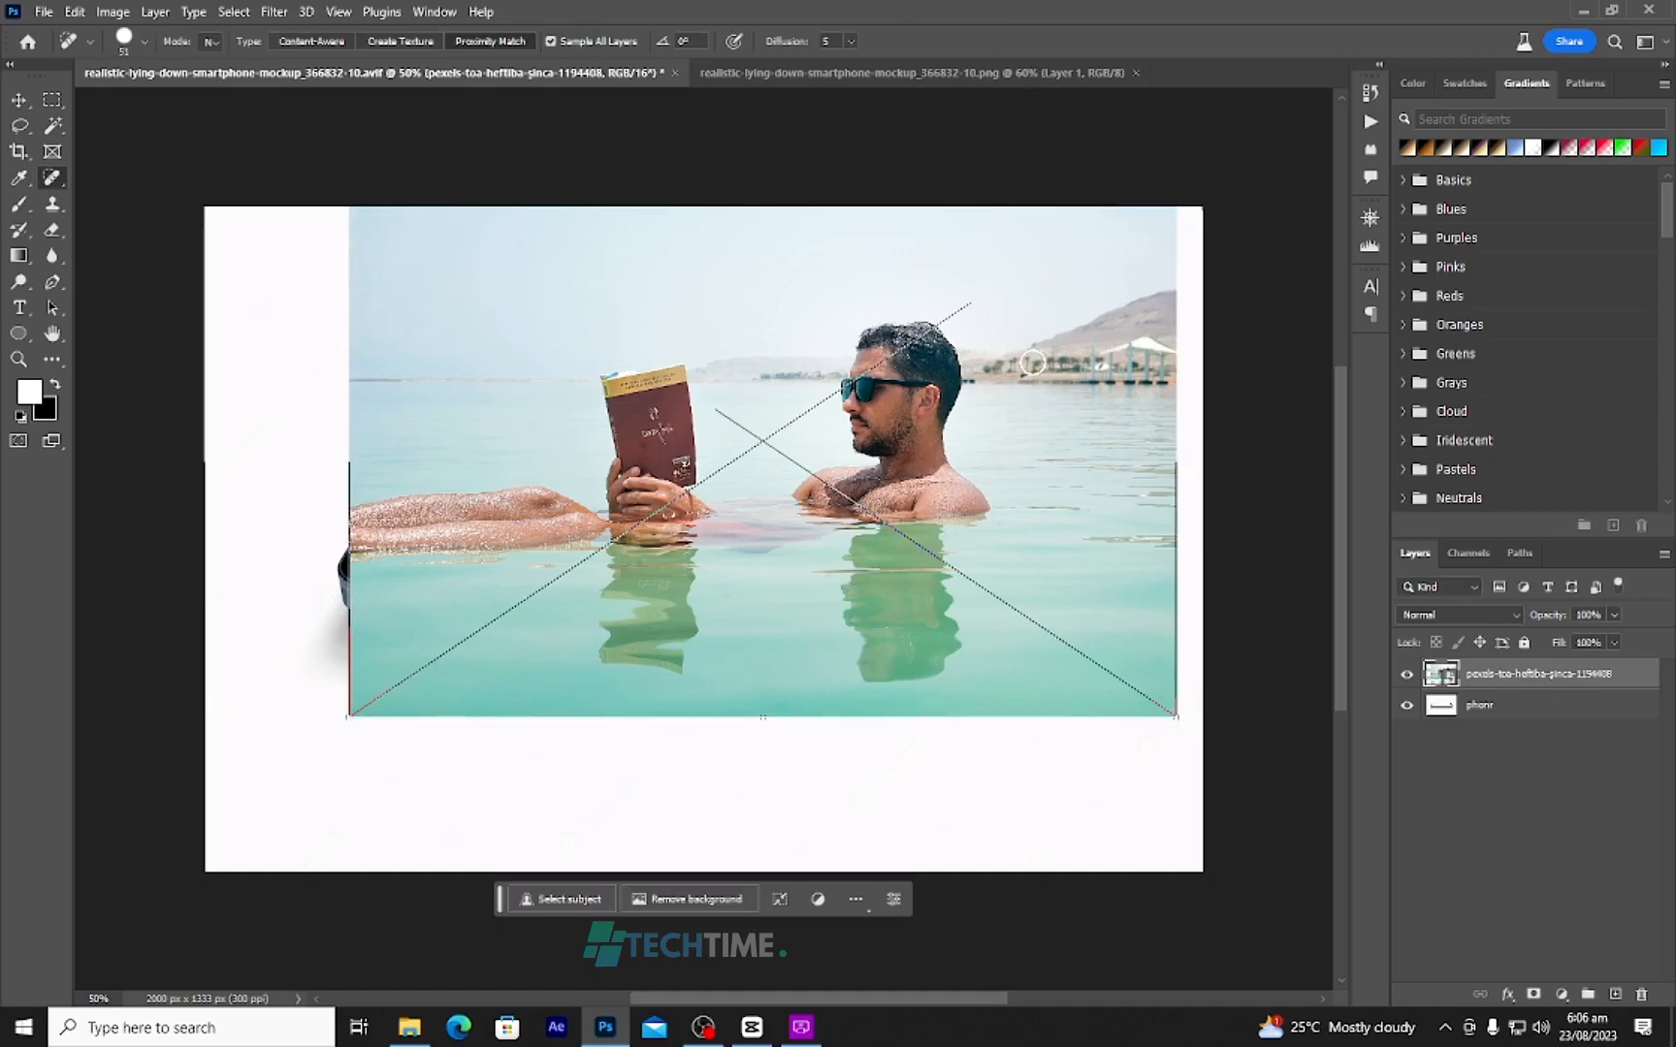
- Convert the photo layer to a smart object and duplicate it
{"action": "right_click", "coordinate": [1488, 677]}
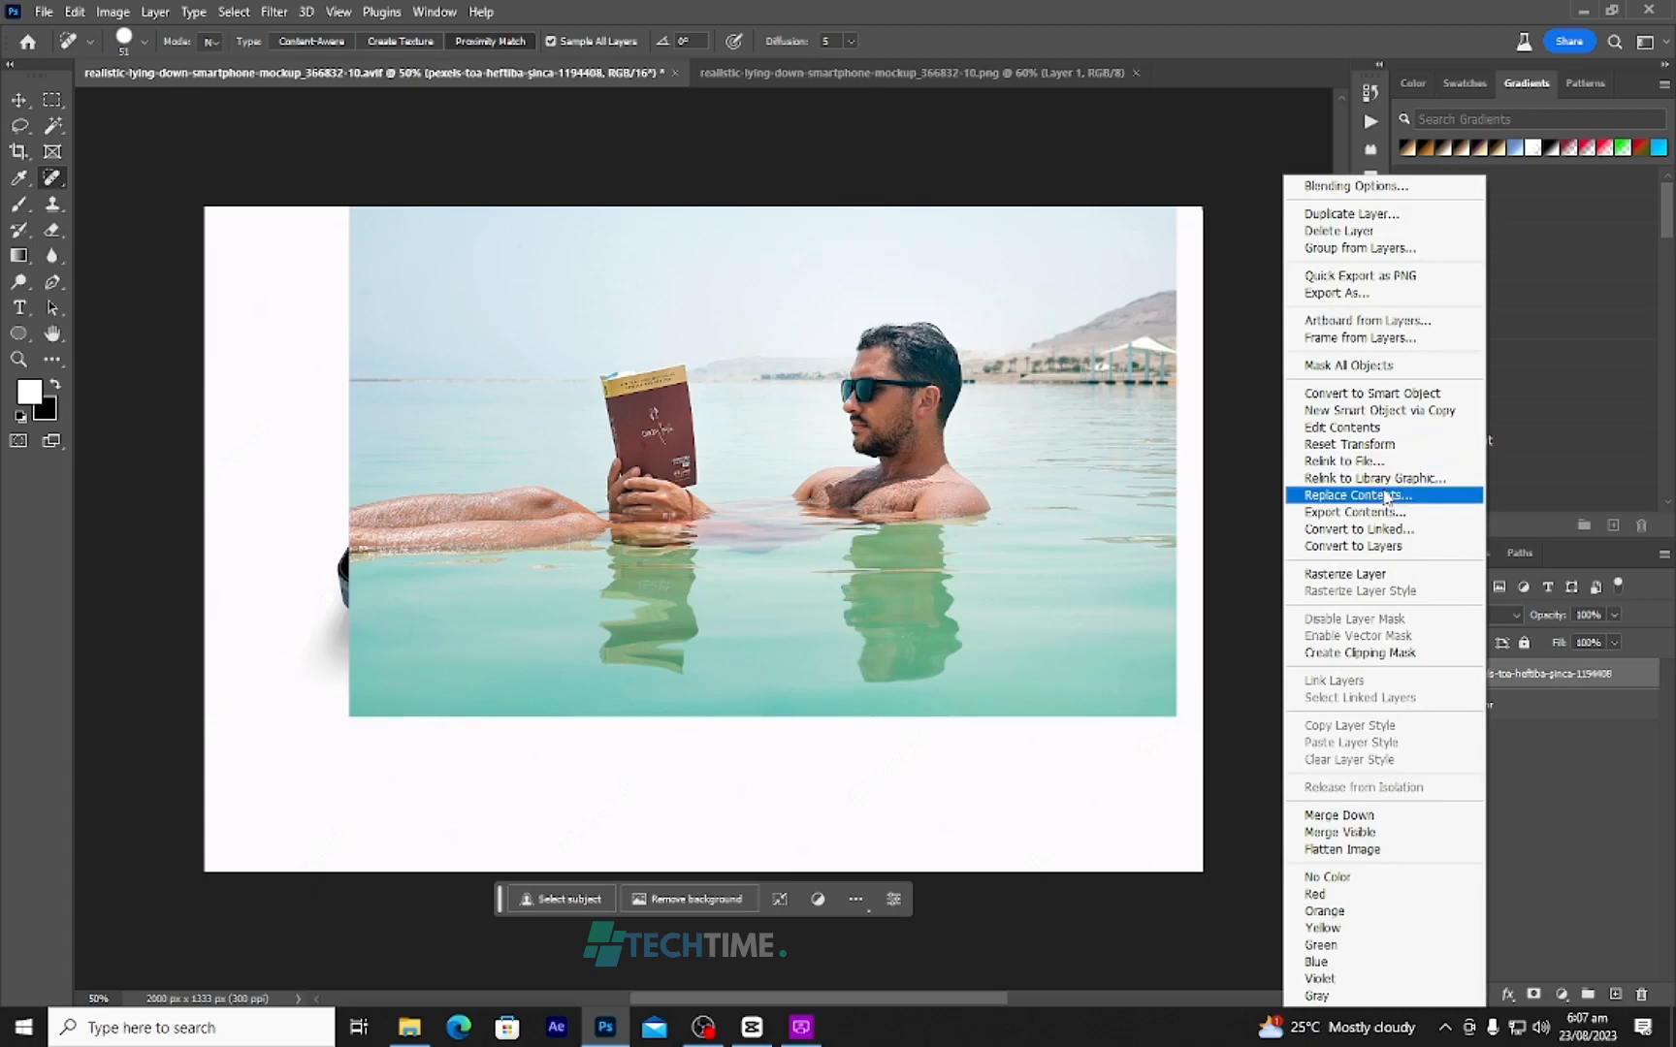
{"action": "left_click", "coordinate": [1362, 394]}
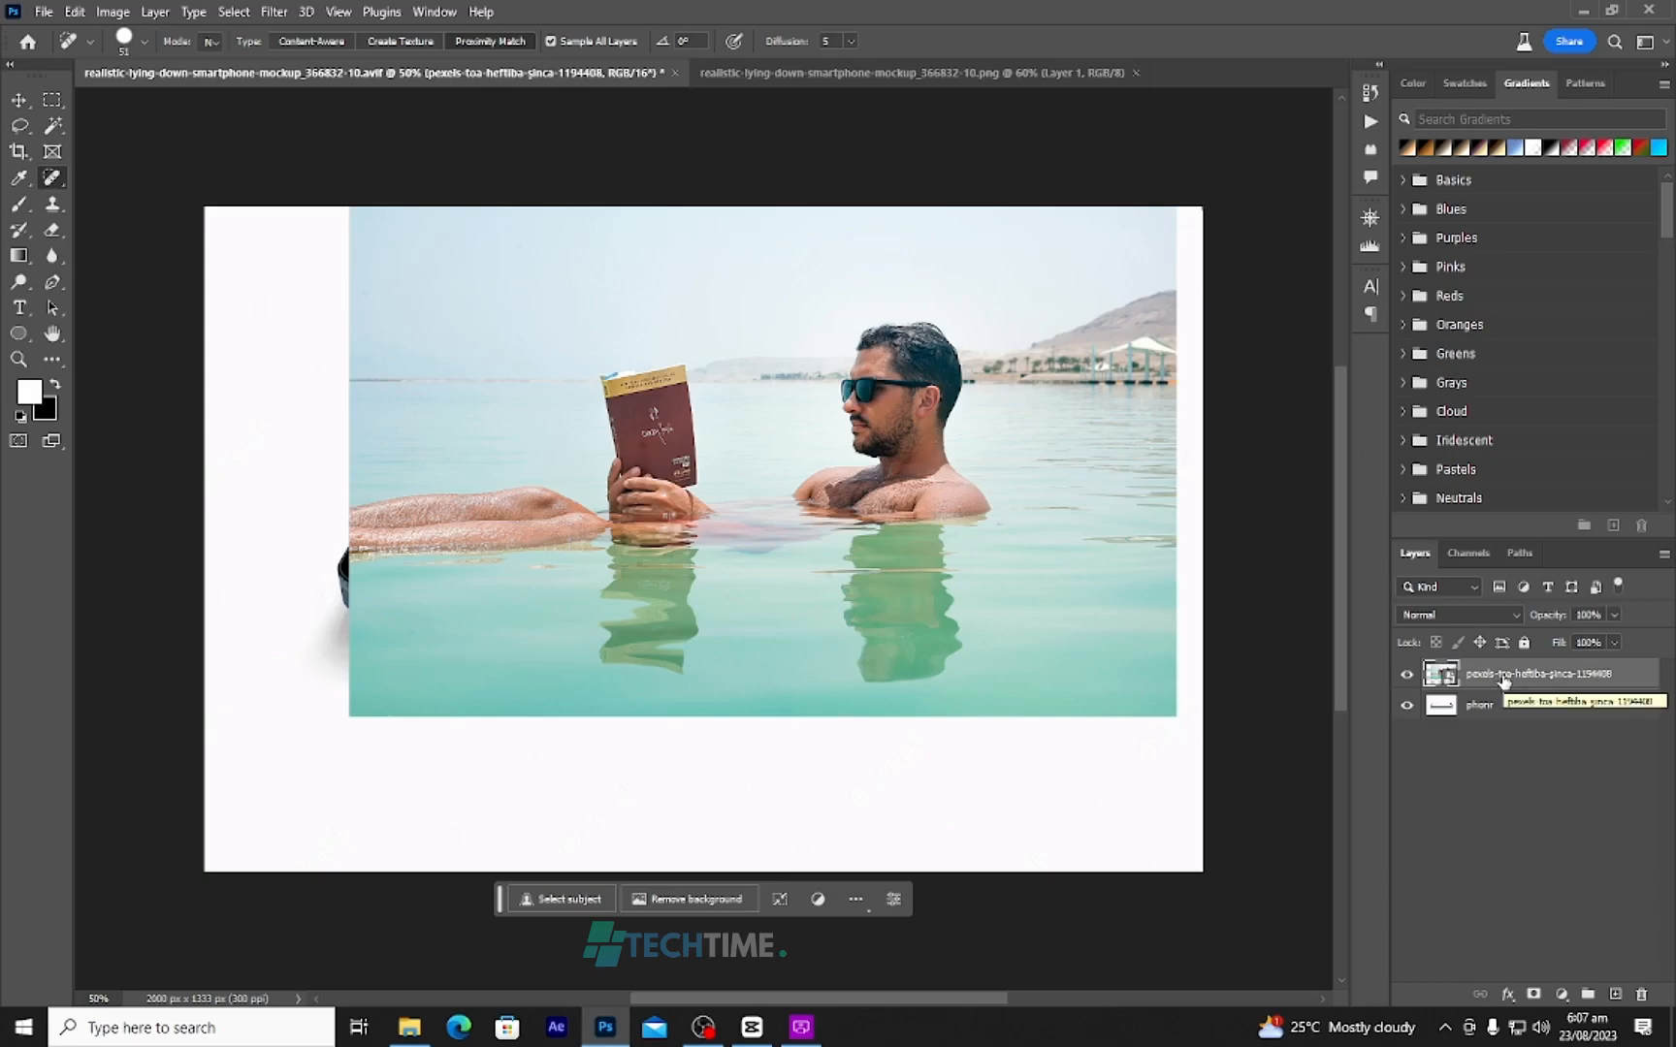
{"action": "key", "text": "ctrl+j"}
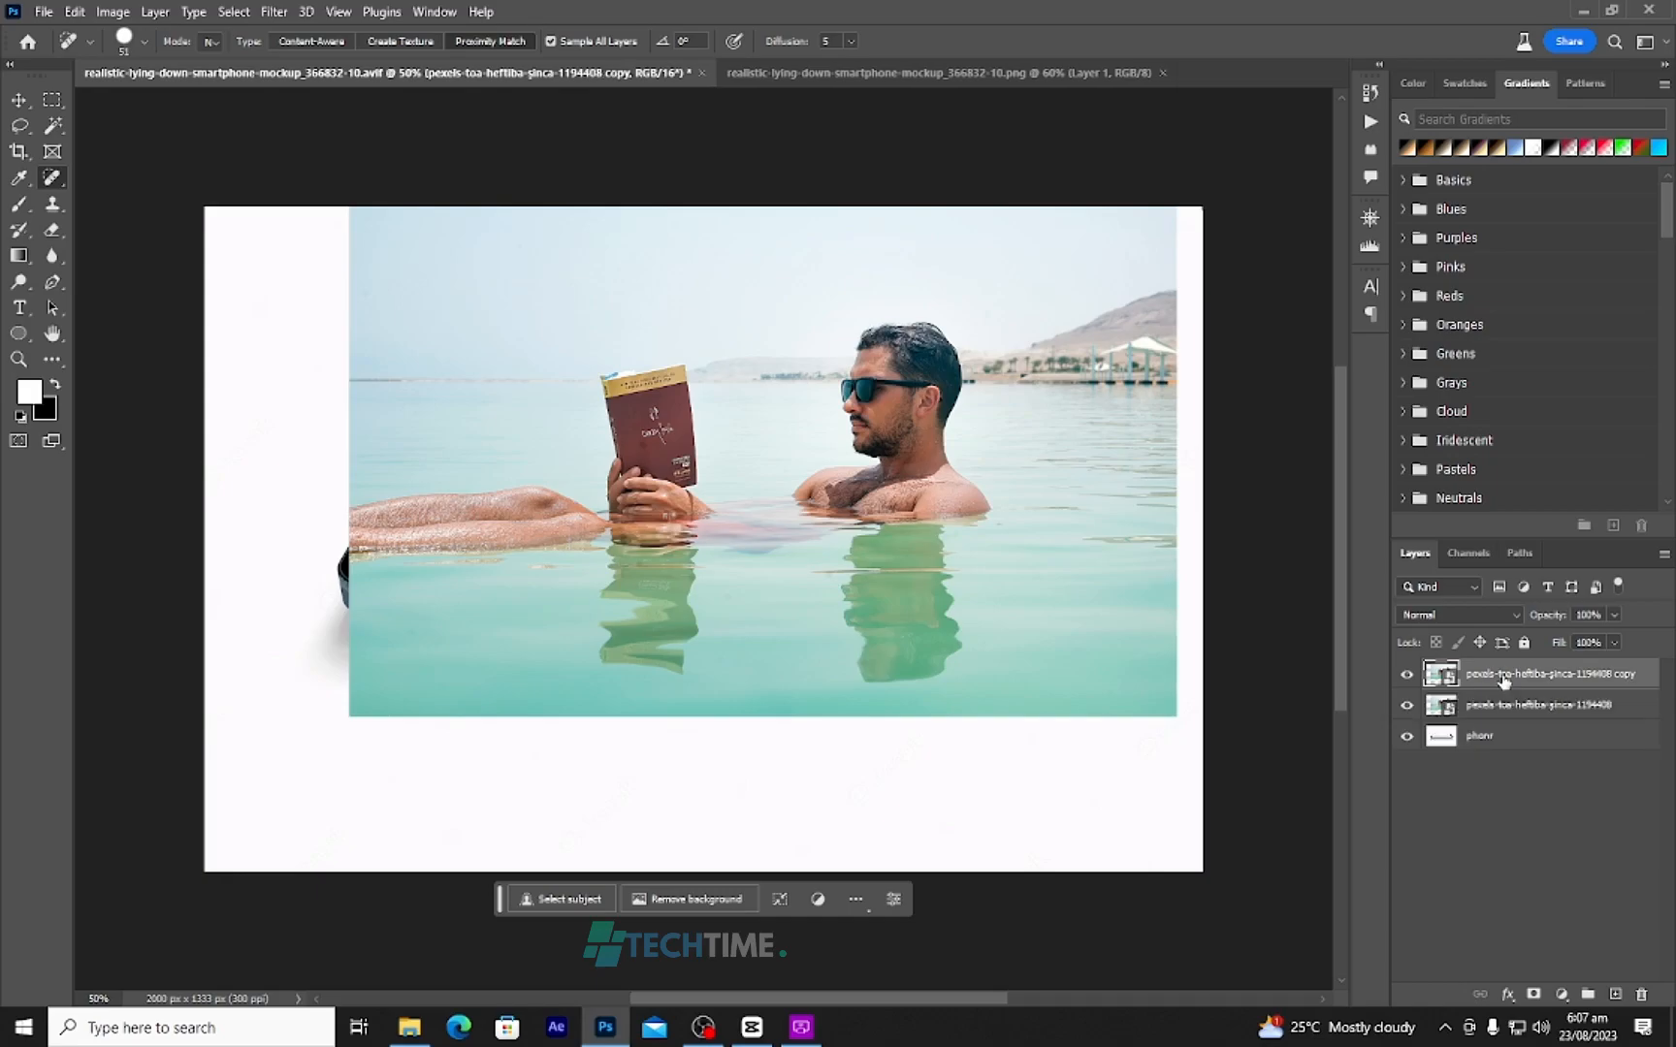
- Hide both photo layers and select the white screen area on the phone layer with the Magic Wand
{"action": "left_click", "coordinate": [1407, 676]}
{"action": "left_click", "coordinate": [1407, 704]}
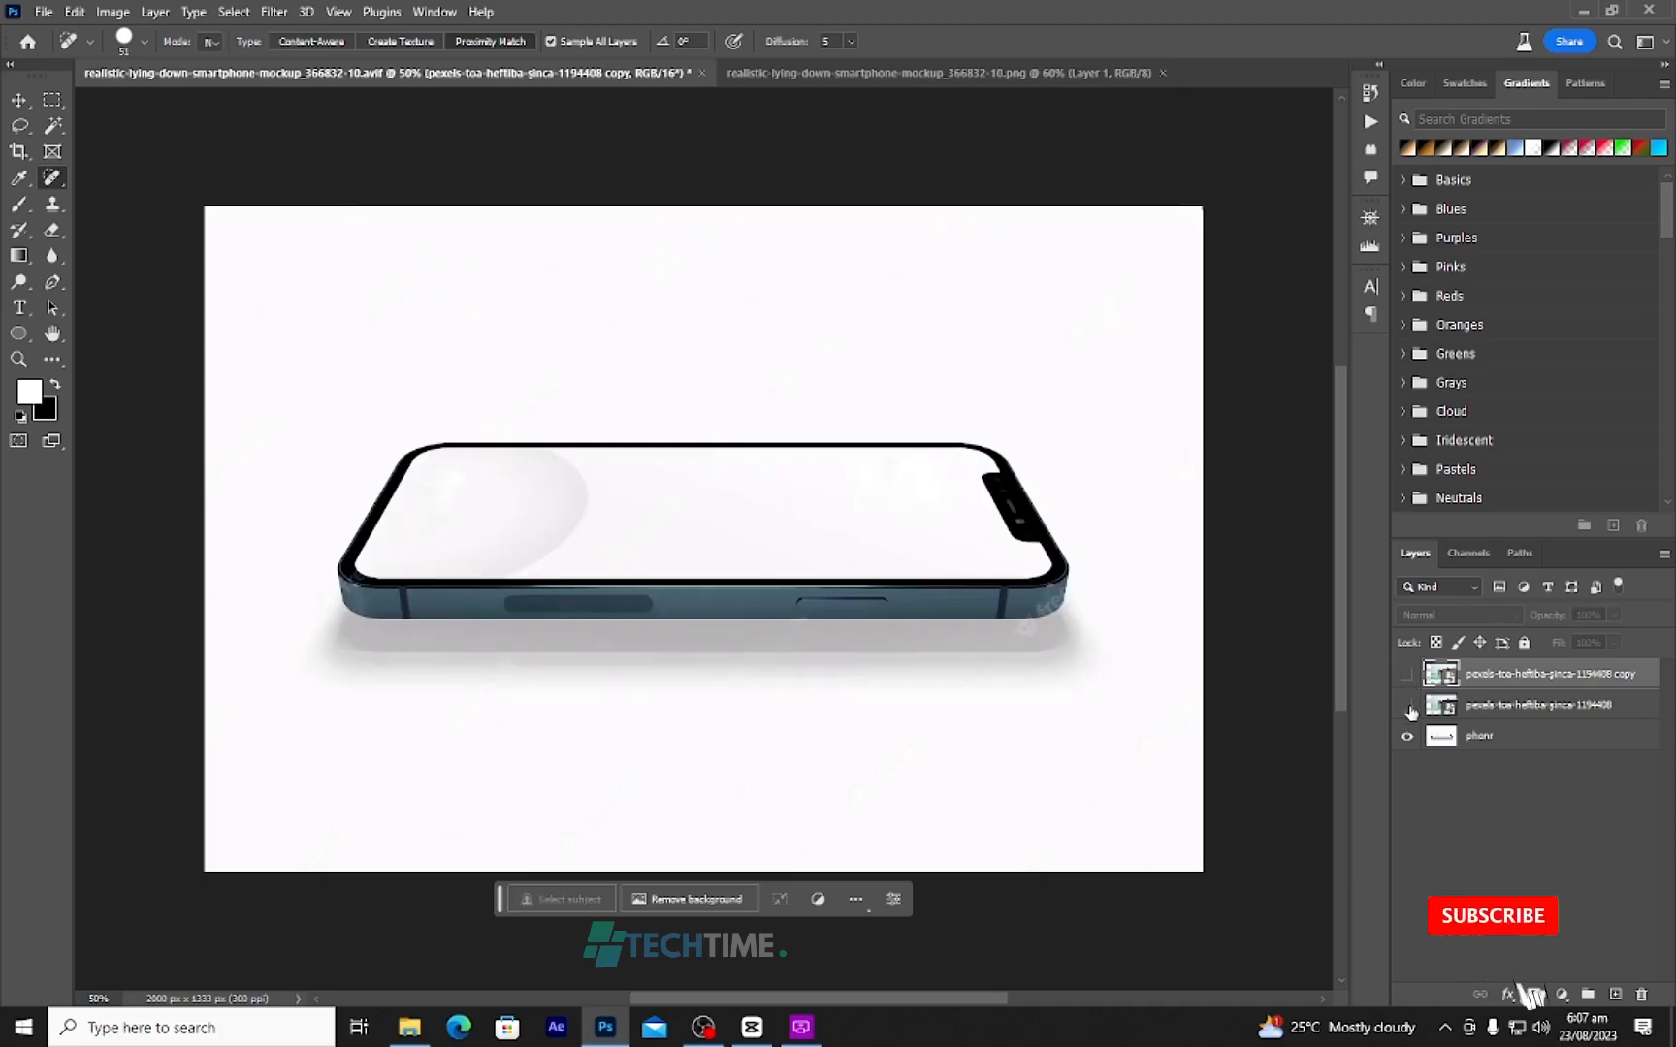
{"action": "left_click", "coordinate": [1478, 739]}
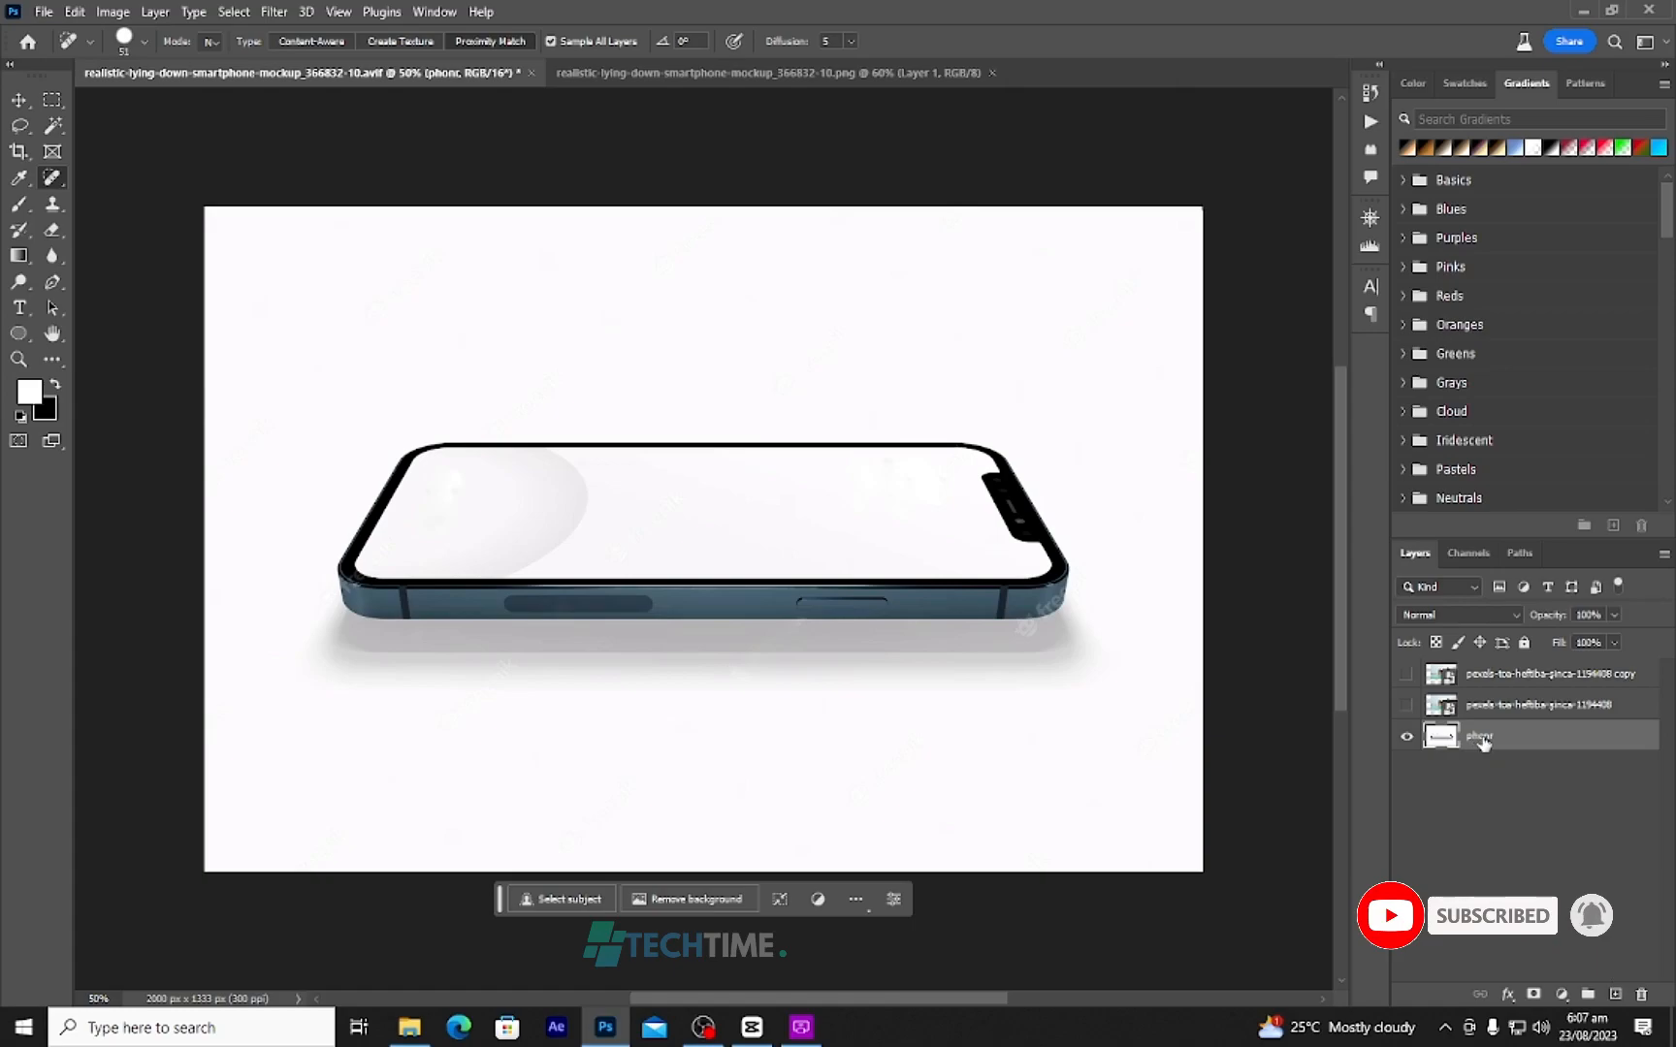
{"action": "left_click", "coordinate": [56, 125]}
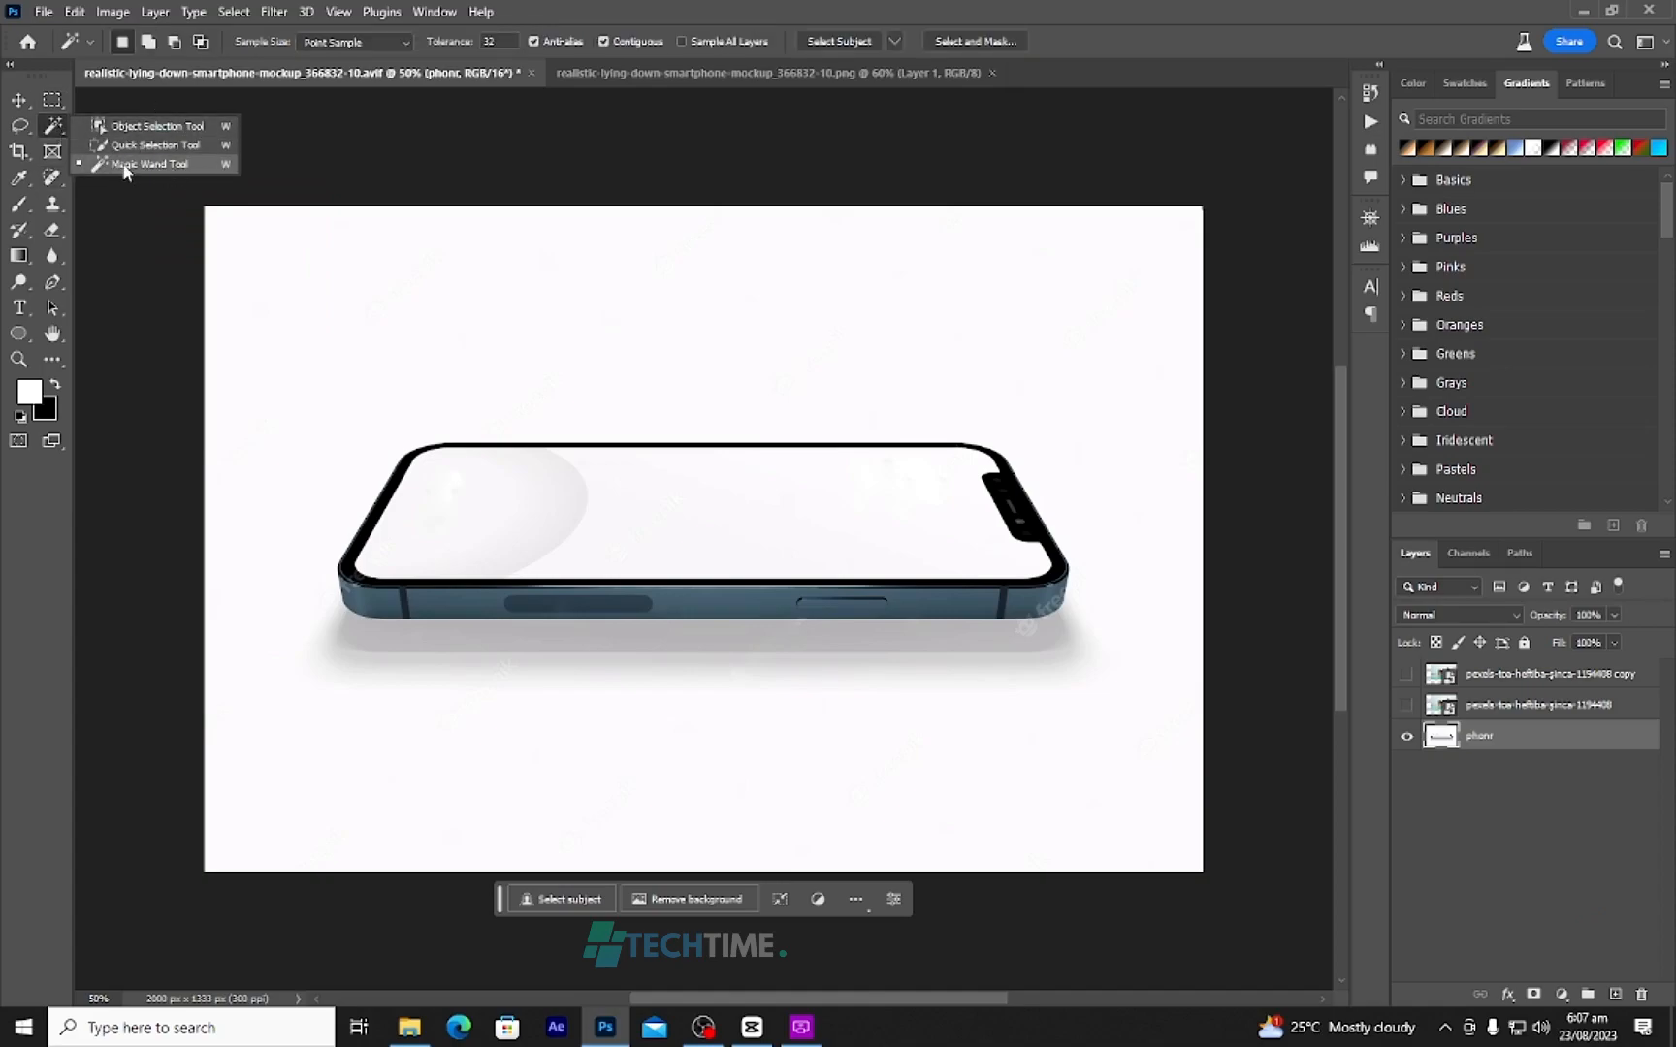
{"action": "left_click", "coordinate": [124, 165]}
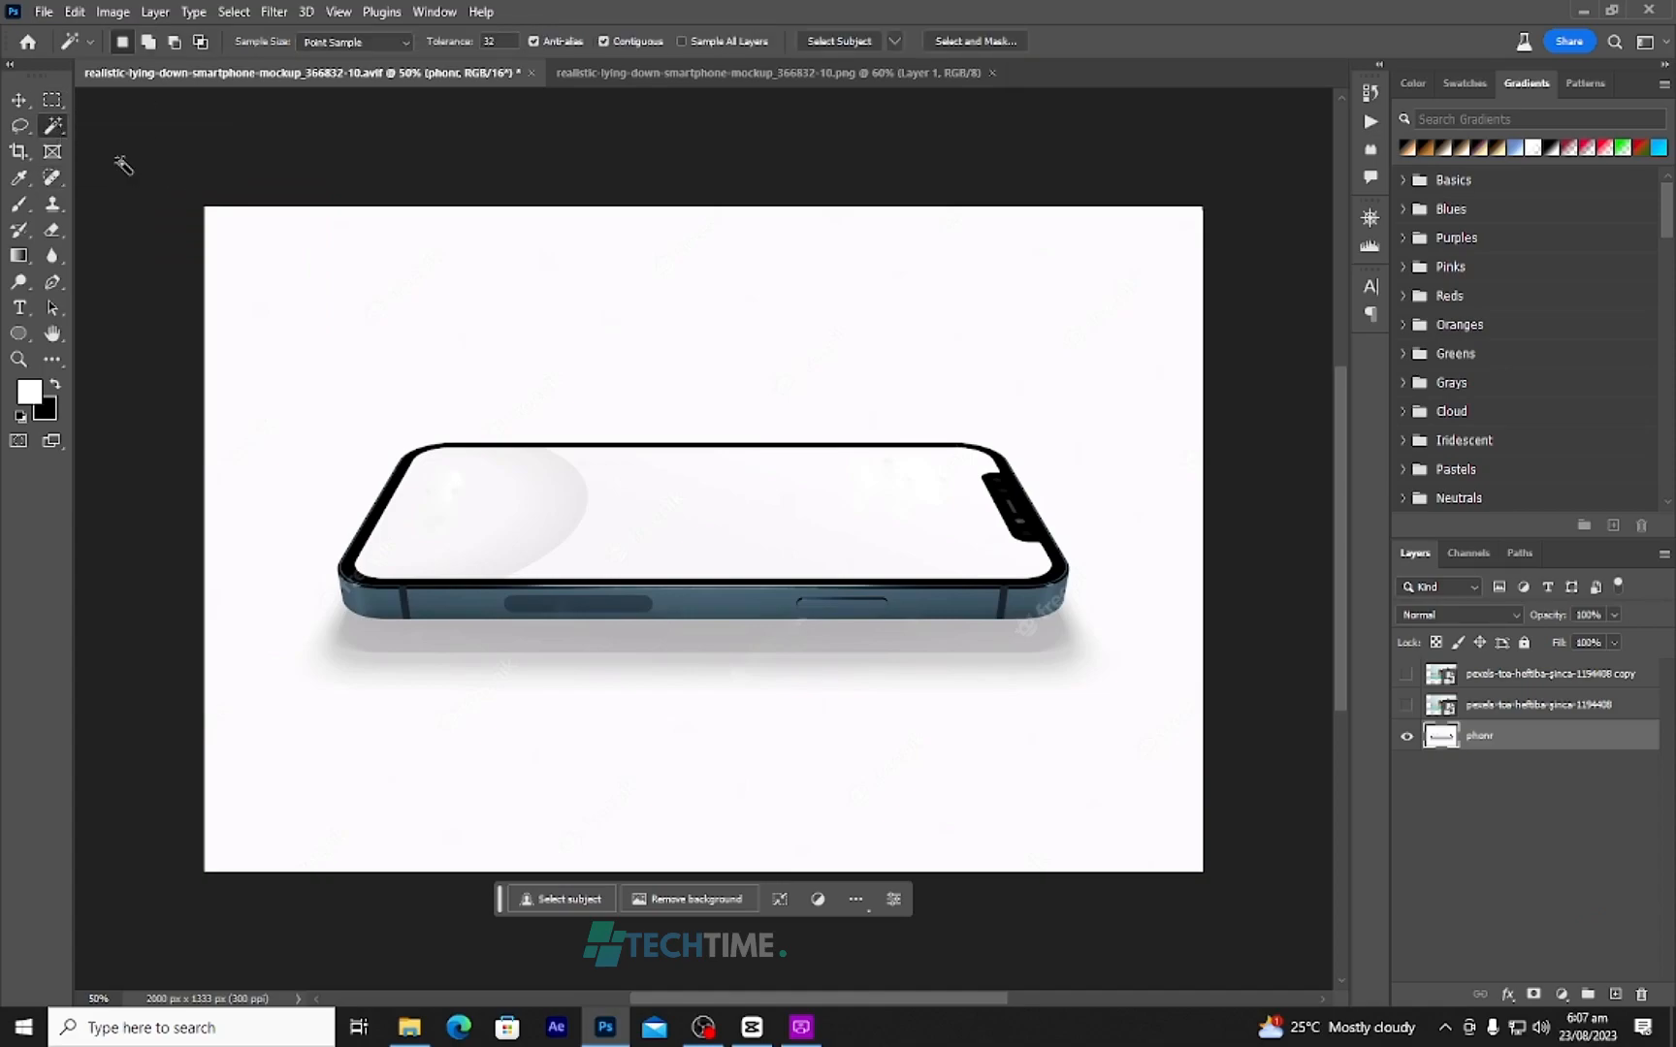
{"action": "left_click", "coordinate": [446, 515]}
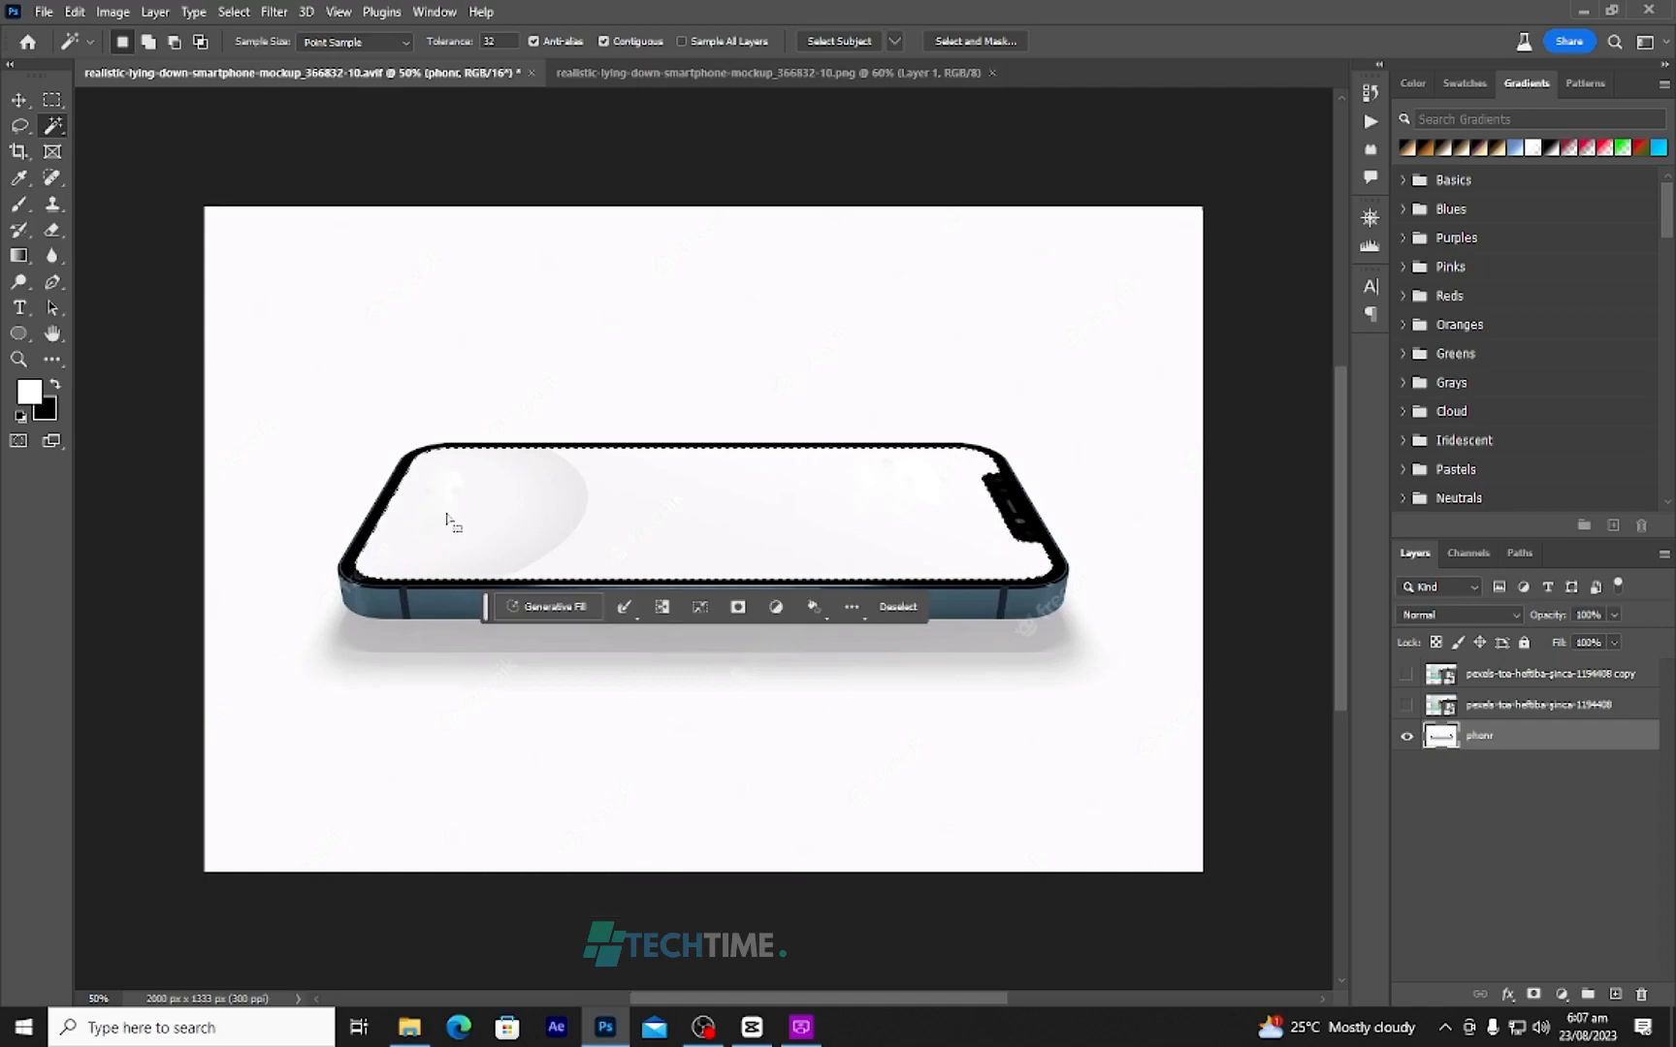
{"action": "left_click", "coordinate": [852, 611]}
{"action": "left_click", "coordinate": [884, 671]}
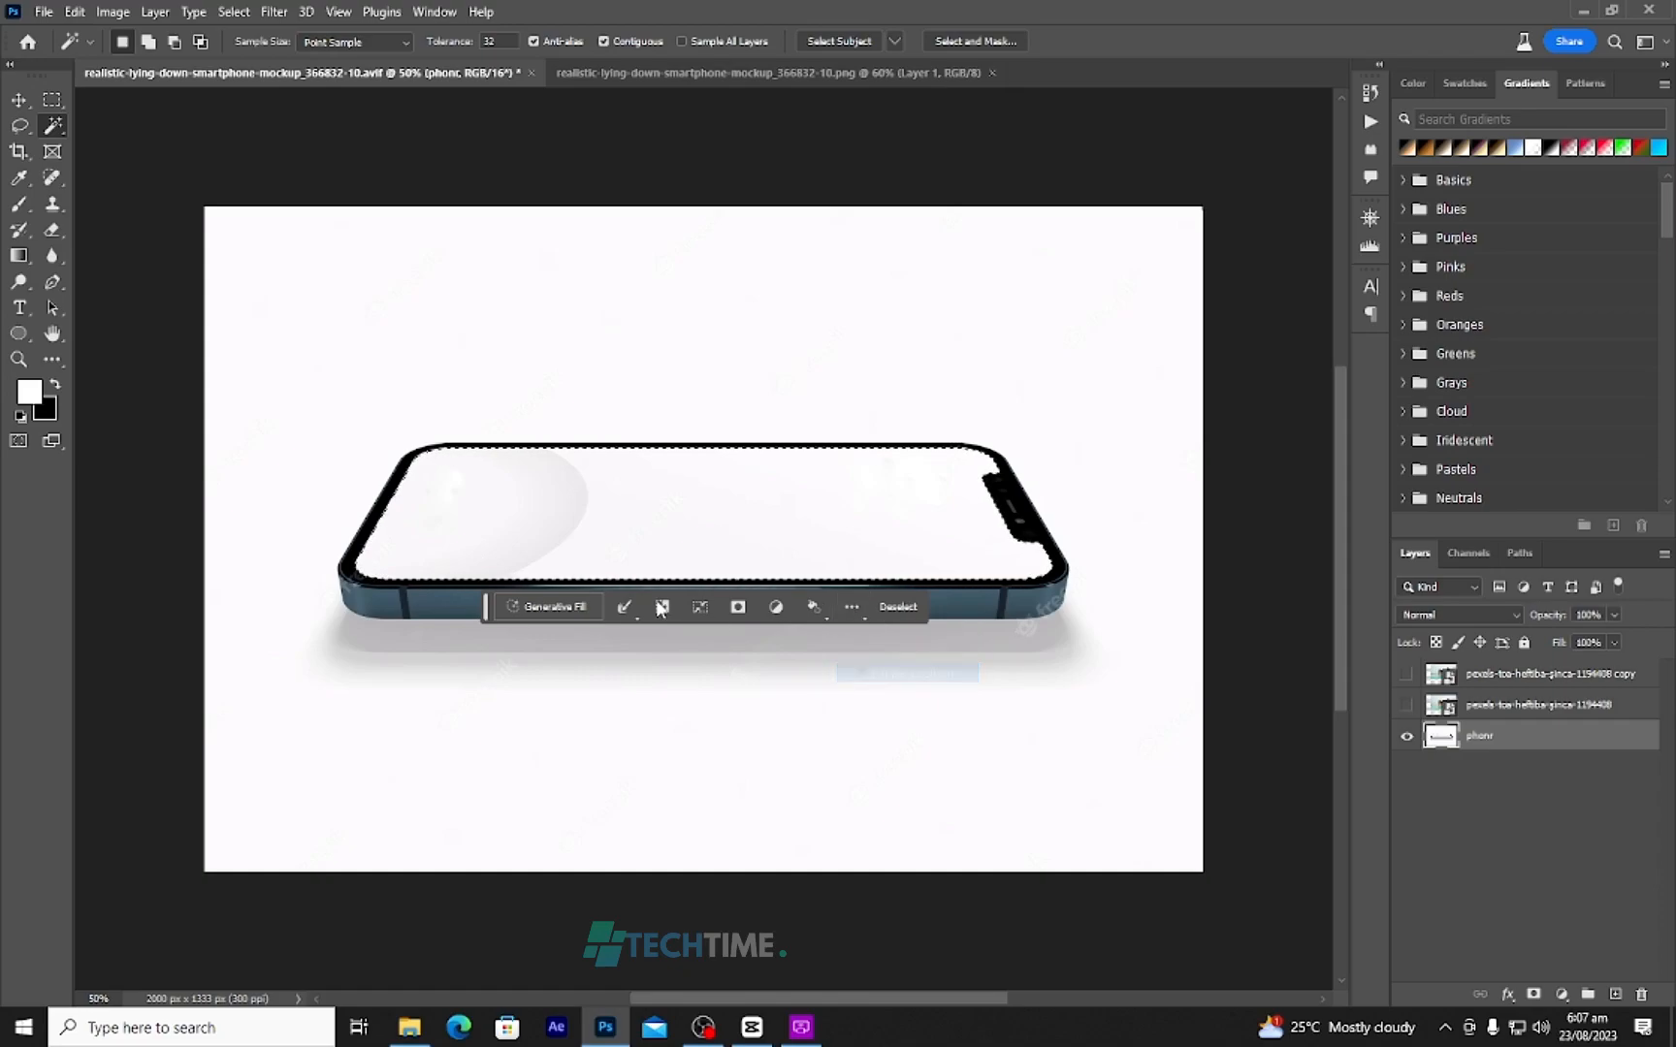
{"action": "left_click_drag", "start_coordinate": [485, 609], "coordinate": [183, 960]}
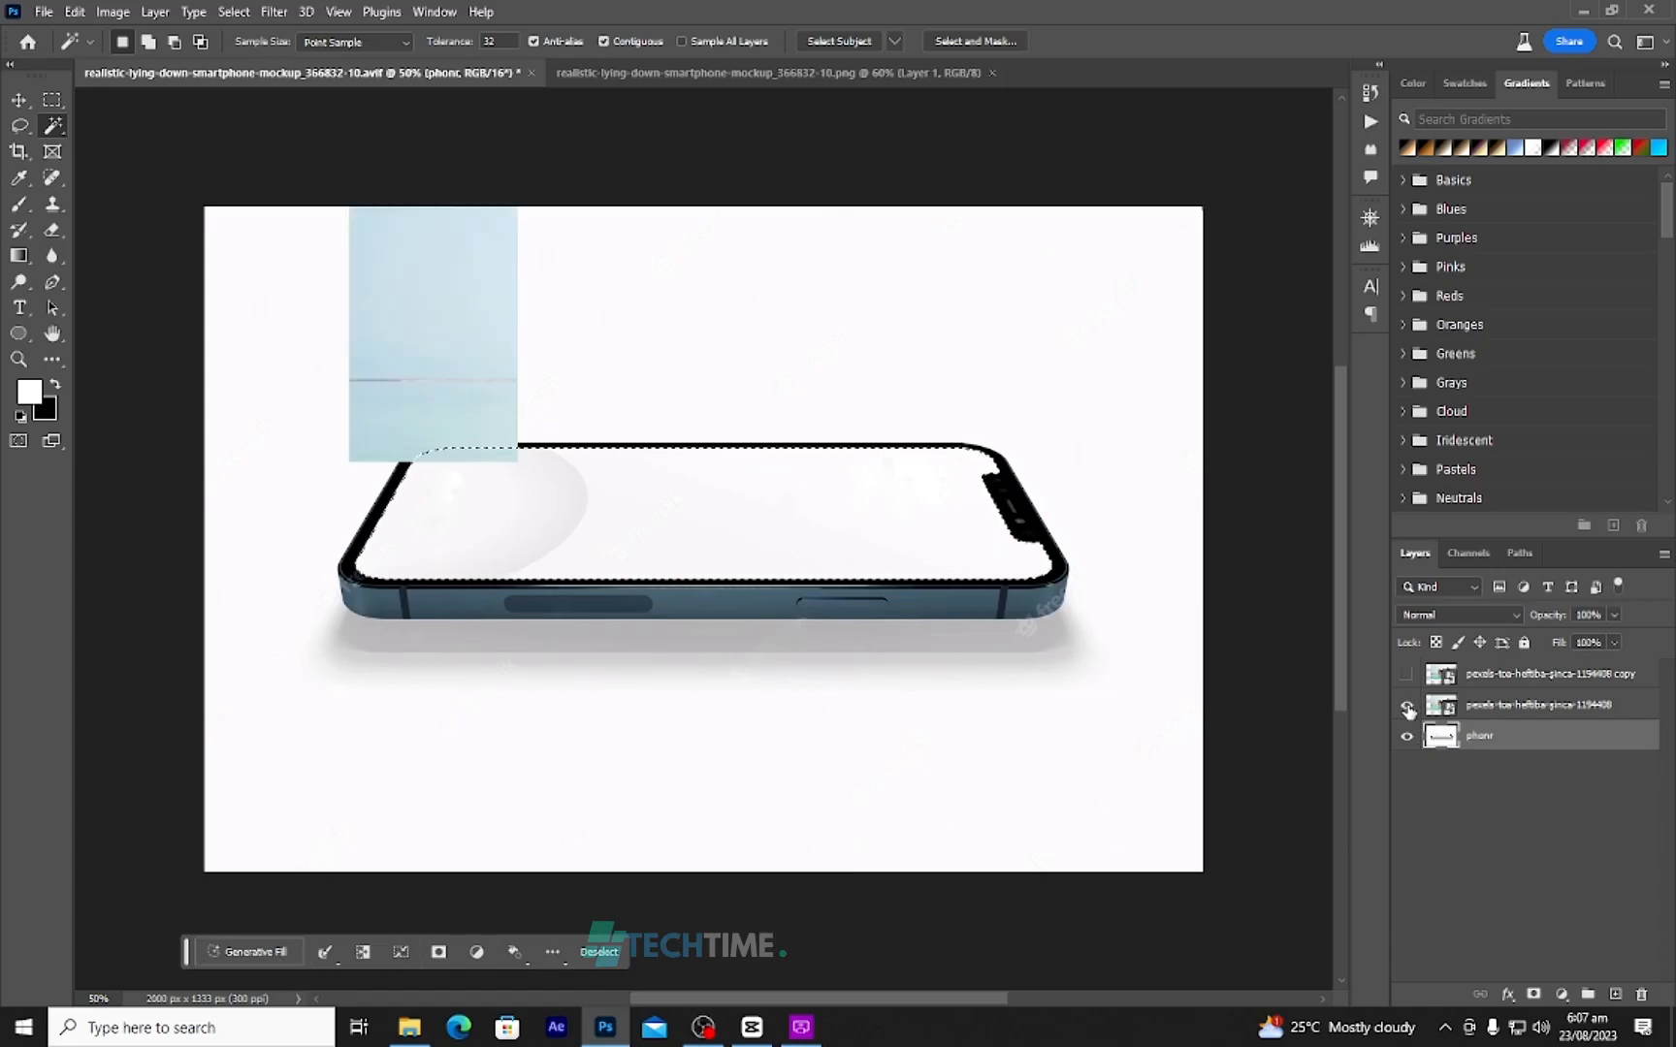
- Show the original photo layer and mask it to the phone-screen selection
{"action": "left_click", "coordinate": [1407, 707]}
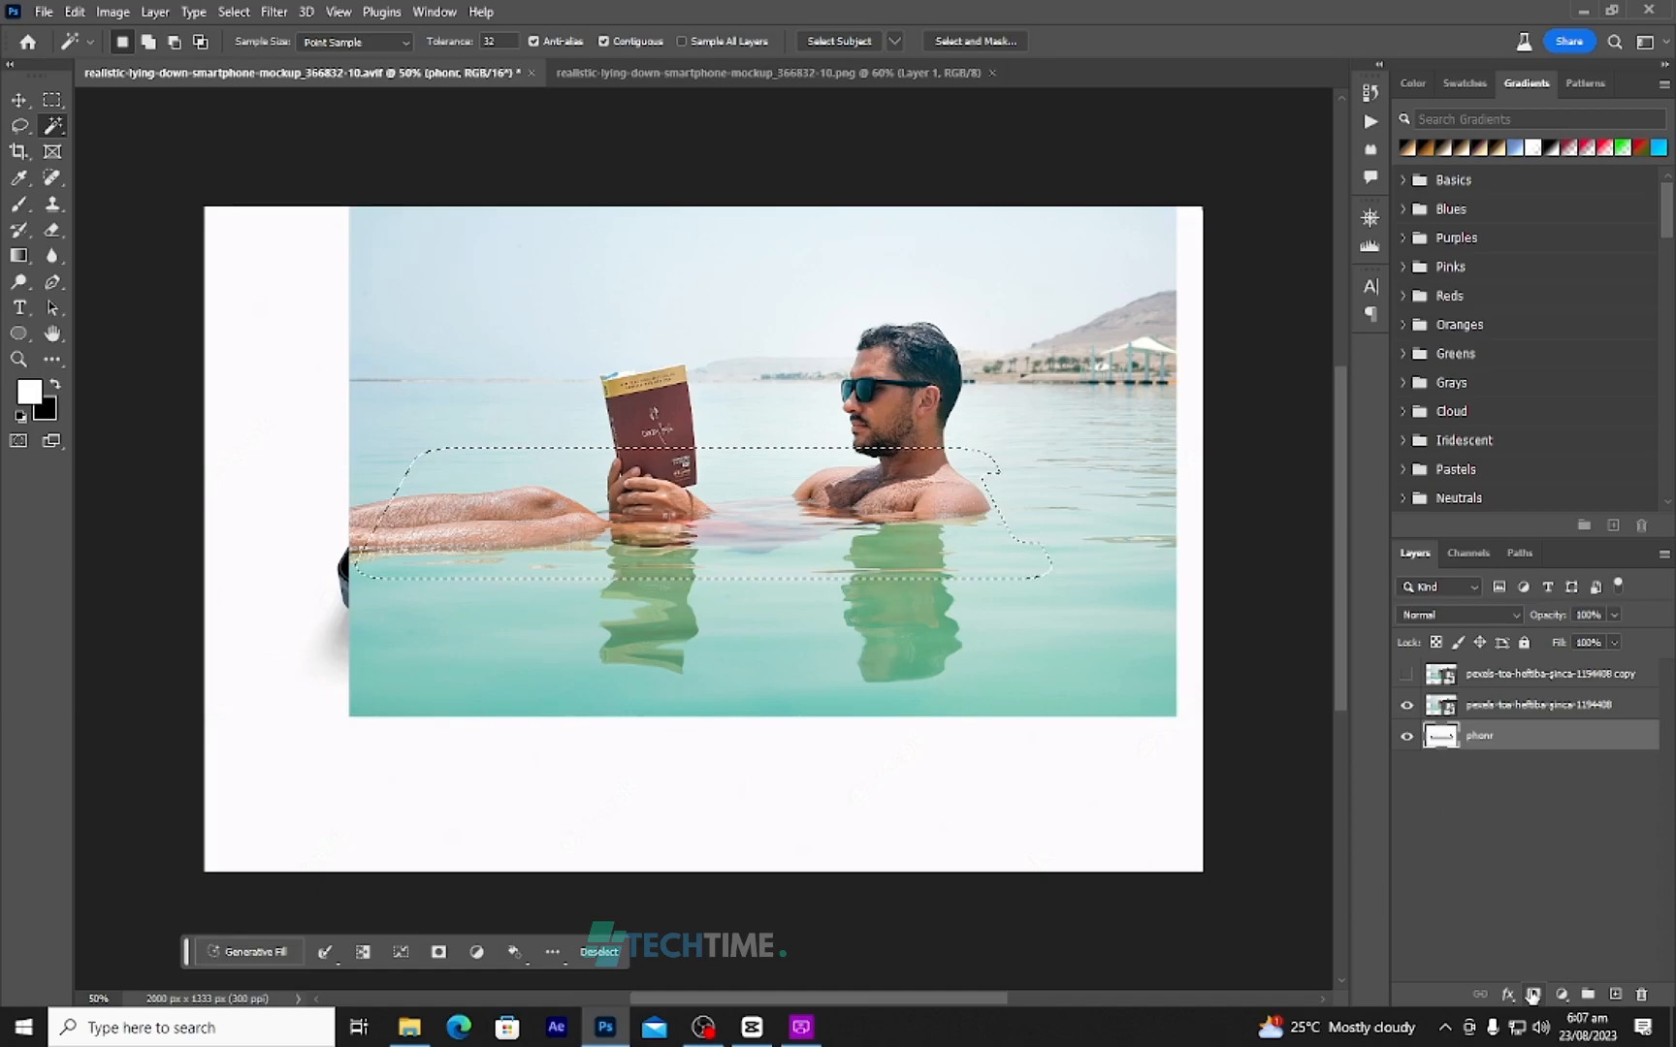
{"action": "left_click", "coordinate": [1522, 705]}
{"action": "left_click", "coordinate": [1531, 994]}
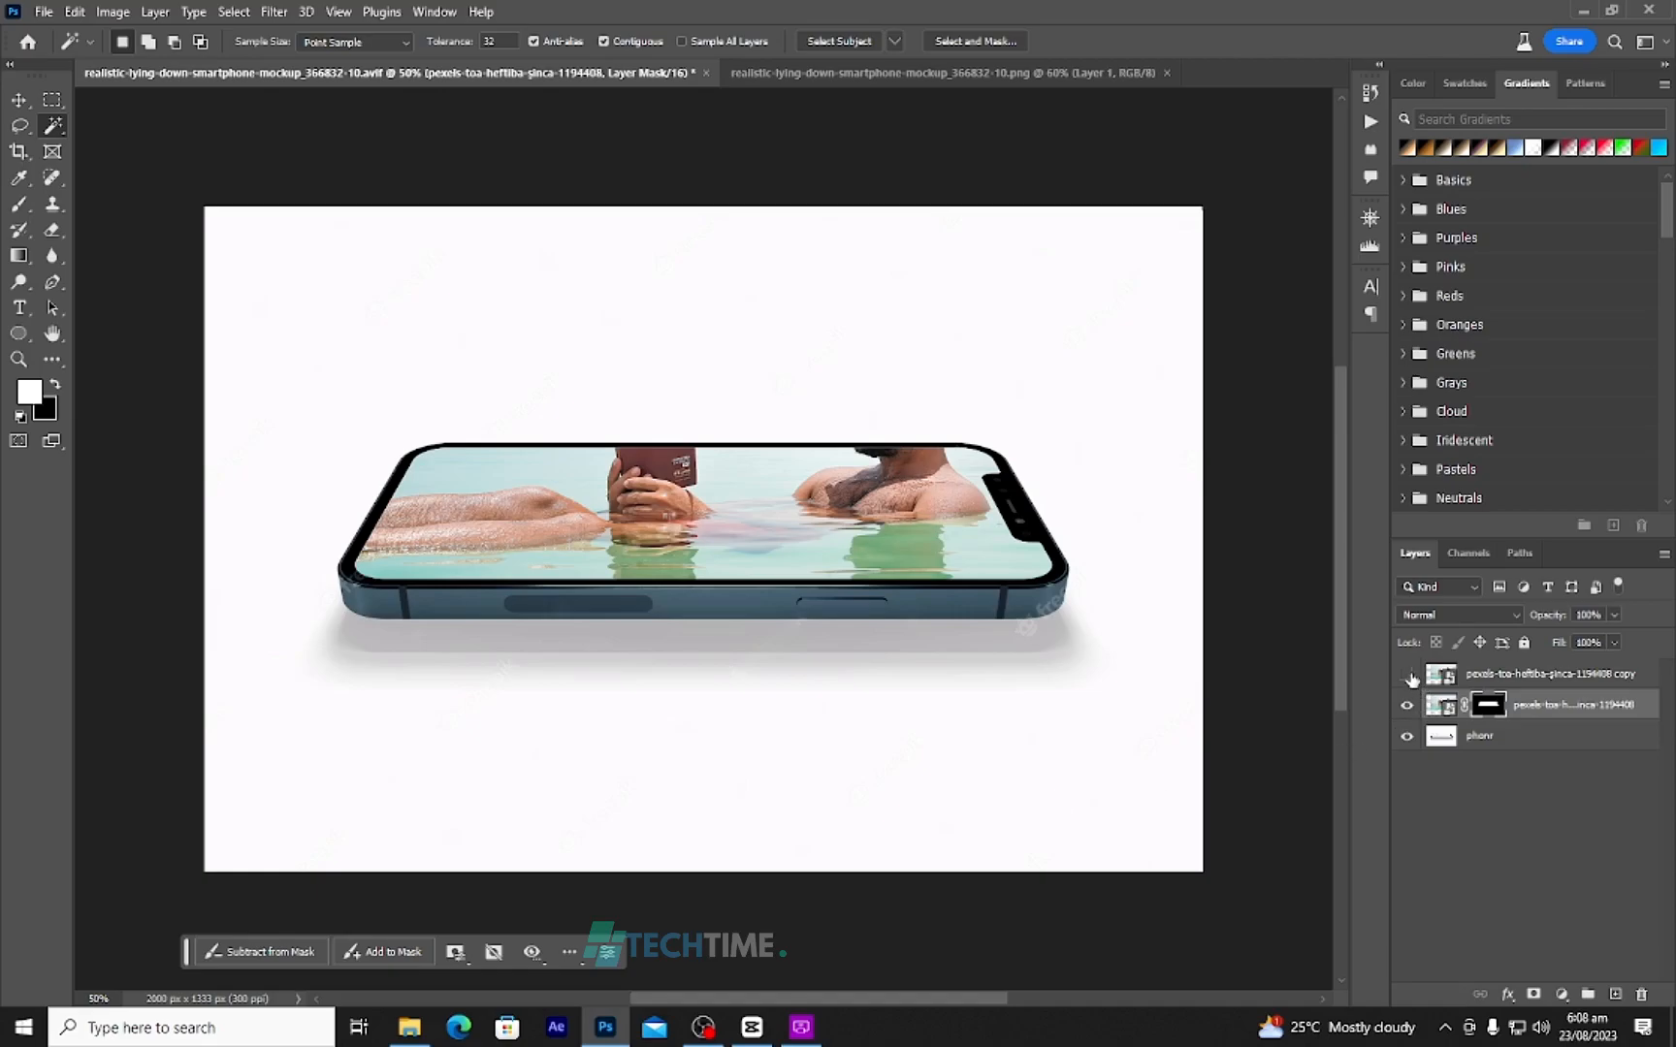
- Show the photo copy, select the man, his book, hands and legs with Quick Selection, and mask the copy to that selection
{"action": "left_click", "coordinate": [1407, 674]}
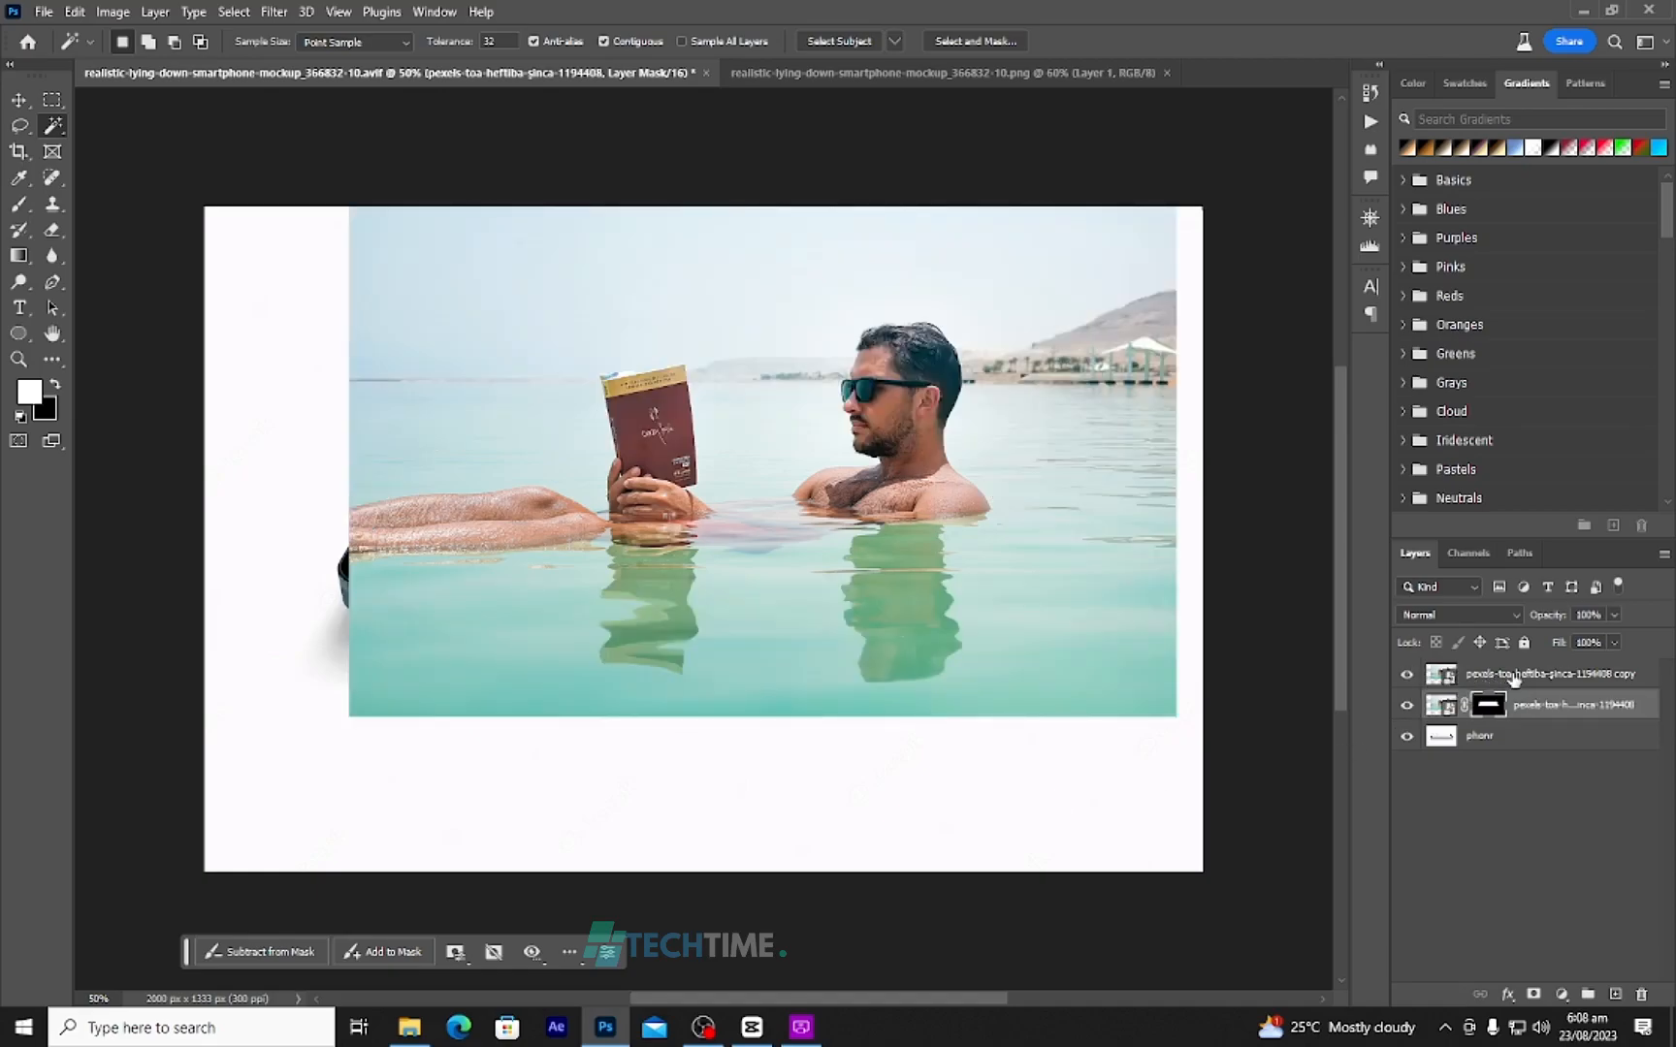
{"action": "left_click", "coordinate": [1515, 678]}
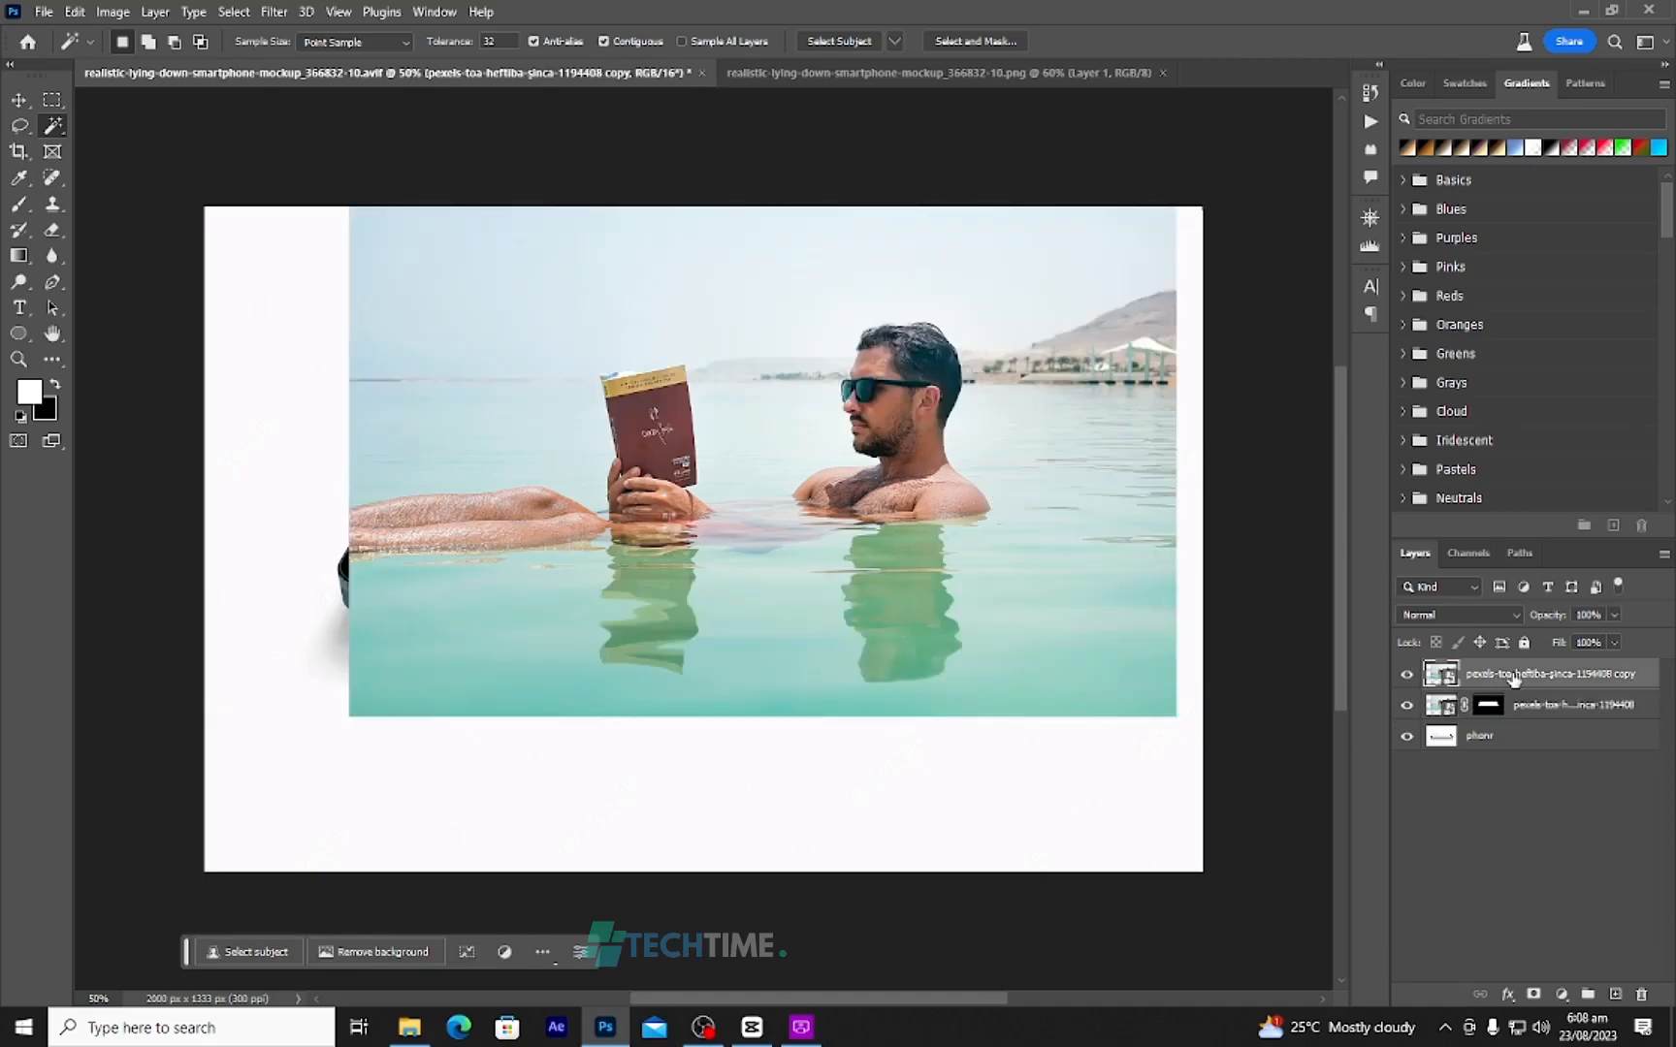
{"action": "left_click", "coordinate": [53, 128]}
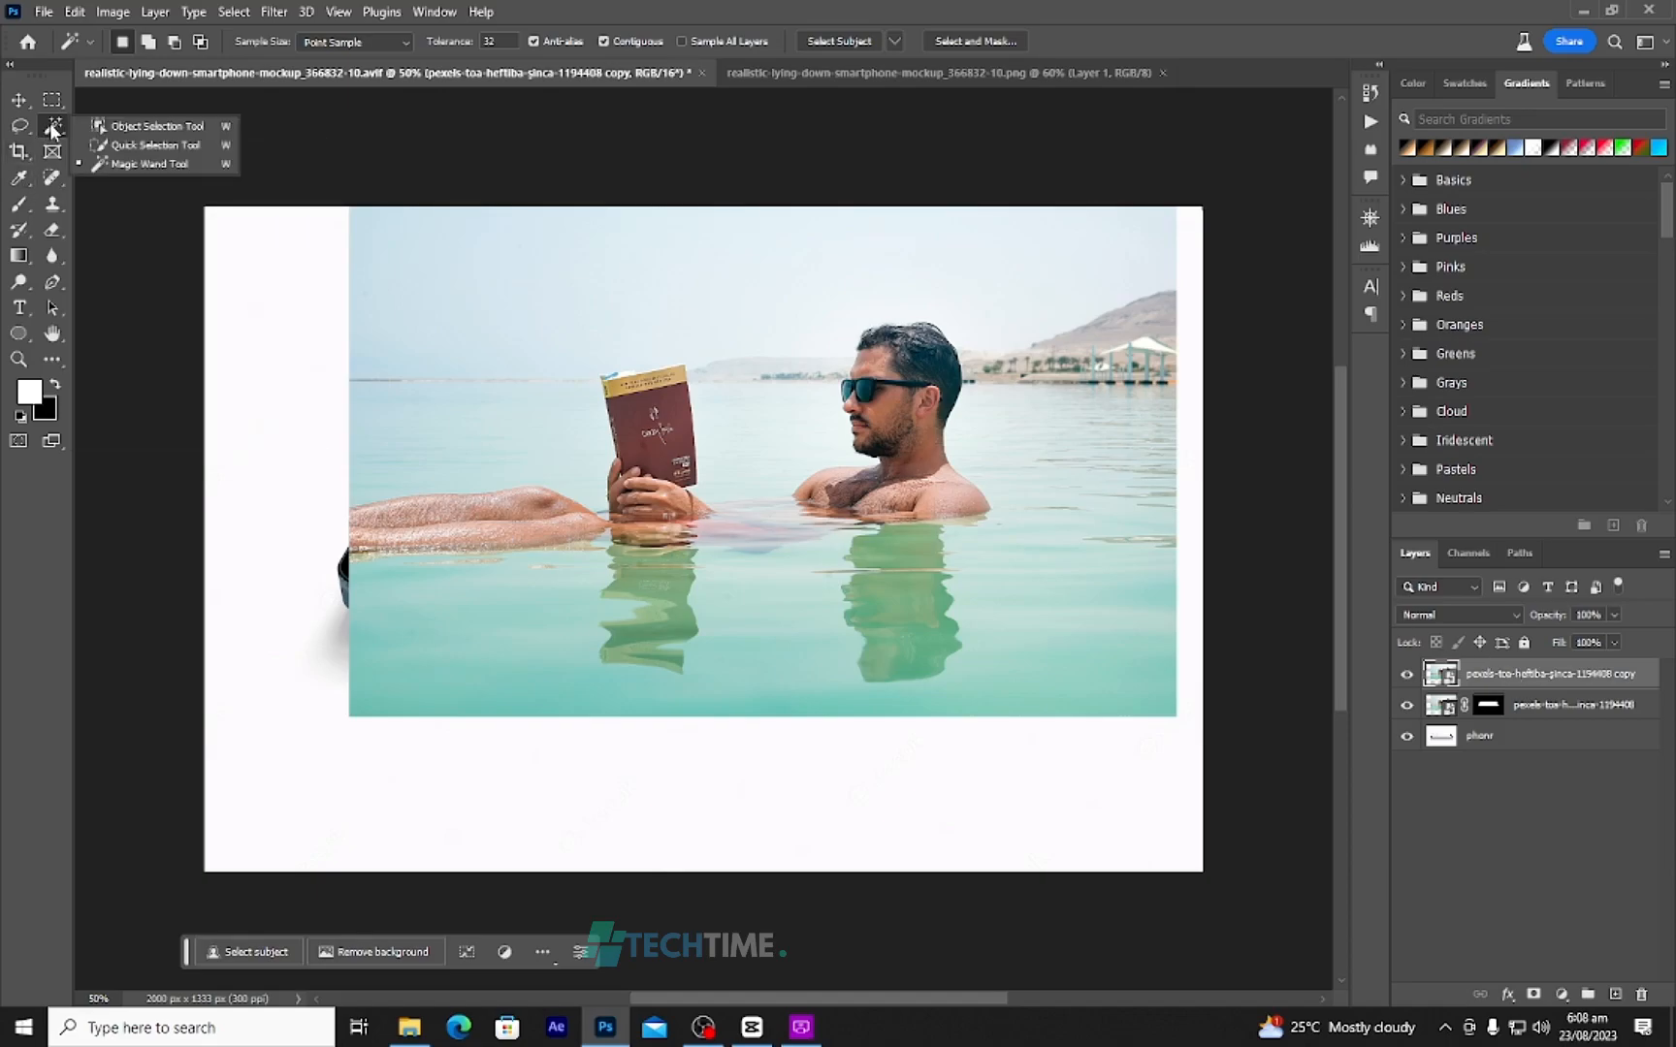
{"action": "left_click", "coordinate": [149, 145]}
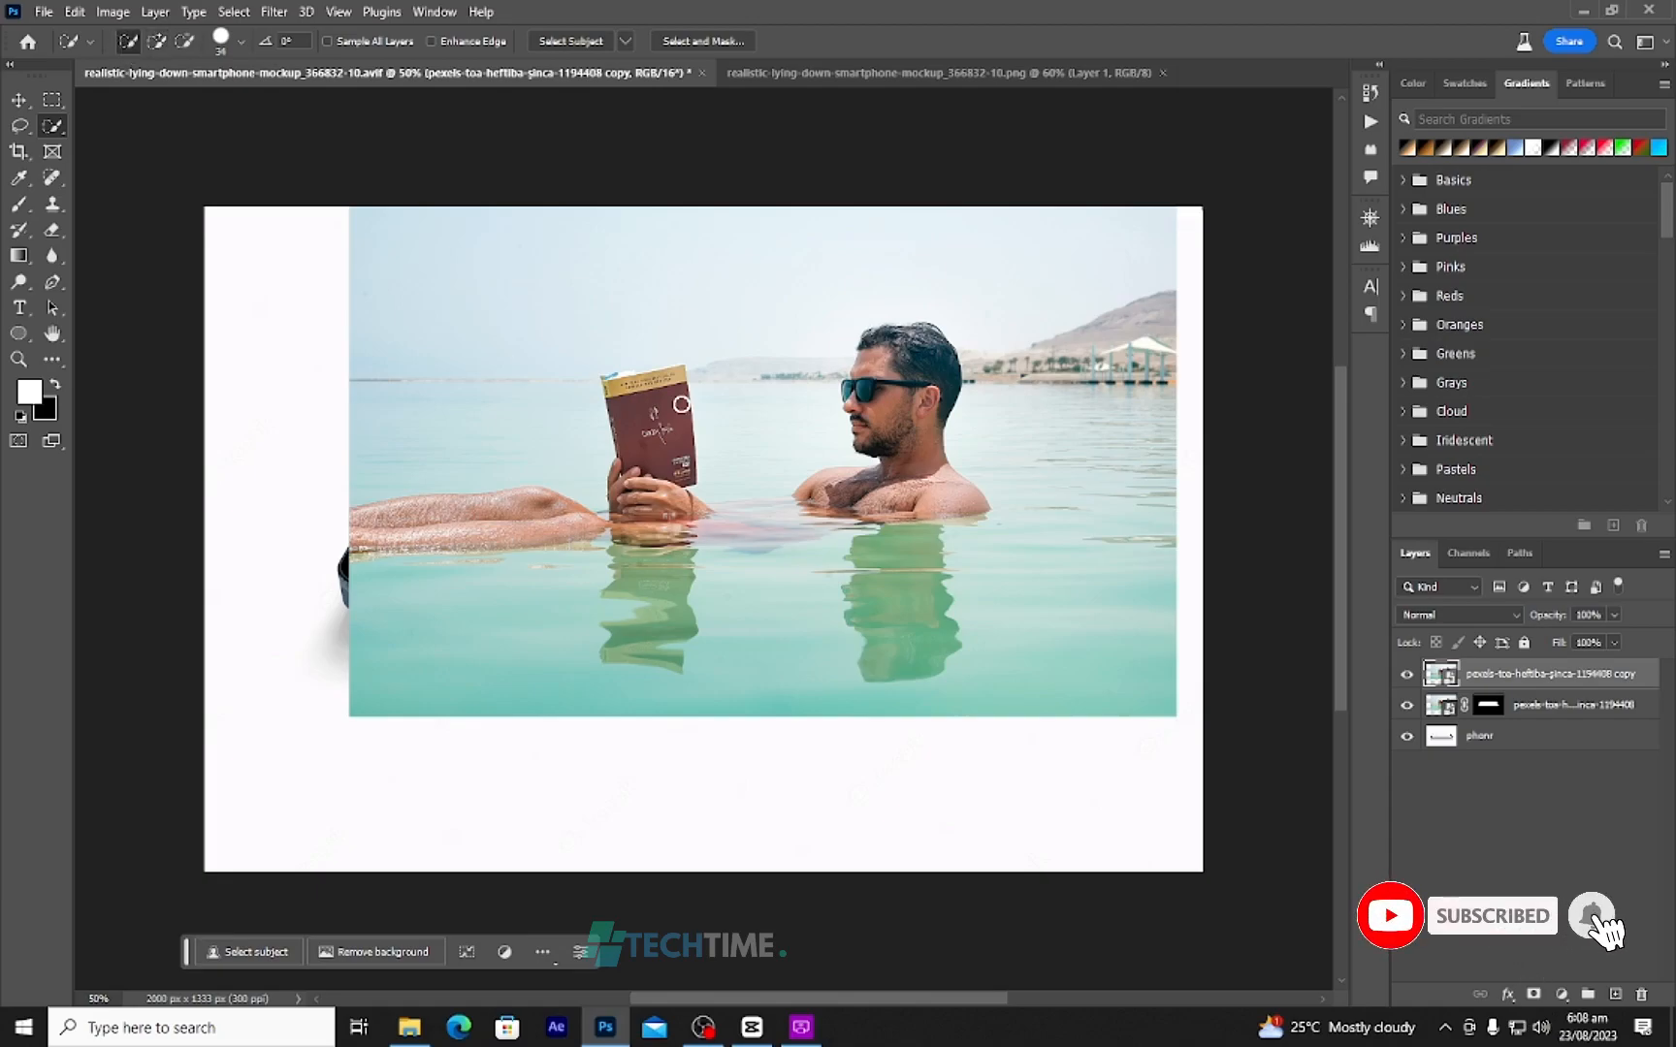
{"action": "mouse_move", "coordinate": [868, 344]}
{"action": "left_mouse_down"}
{"action": "mouse_move", "coordinate": [900, 342]}
{"action": "mouse_move", "coordinate": [931, 386]}
{"action": "mouse_move", "coordinate": [914, 445]}
{"action": "mouse_move", "coordinate": [848, 478]}
{"action": "mouse_move", "coordinate": [911, 496]}
{"action": "left_mouse_up"}
{"action": "left_click_drag", "start_coordinate": [959, 500], "coordinate": [960, 503]}
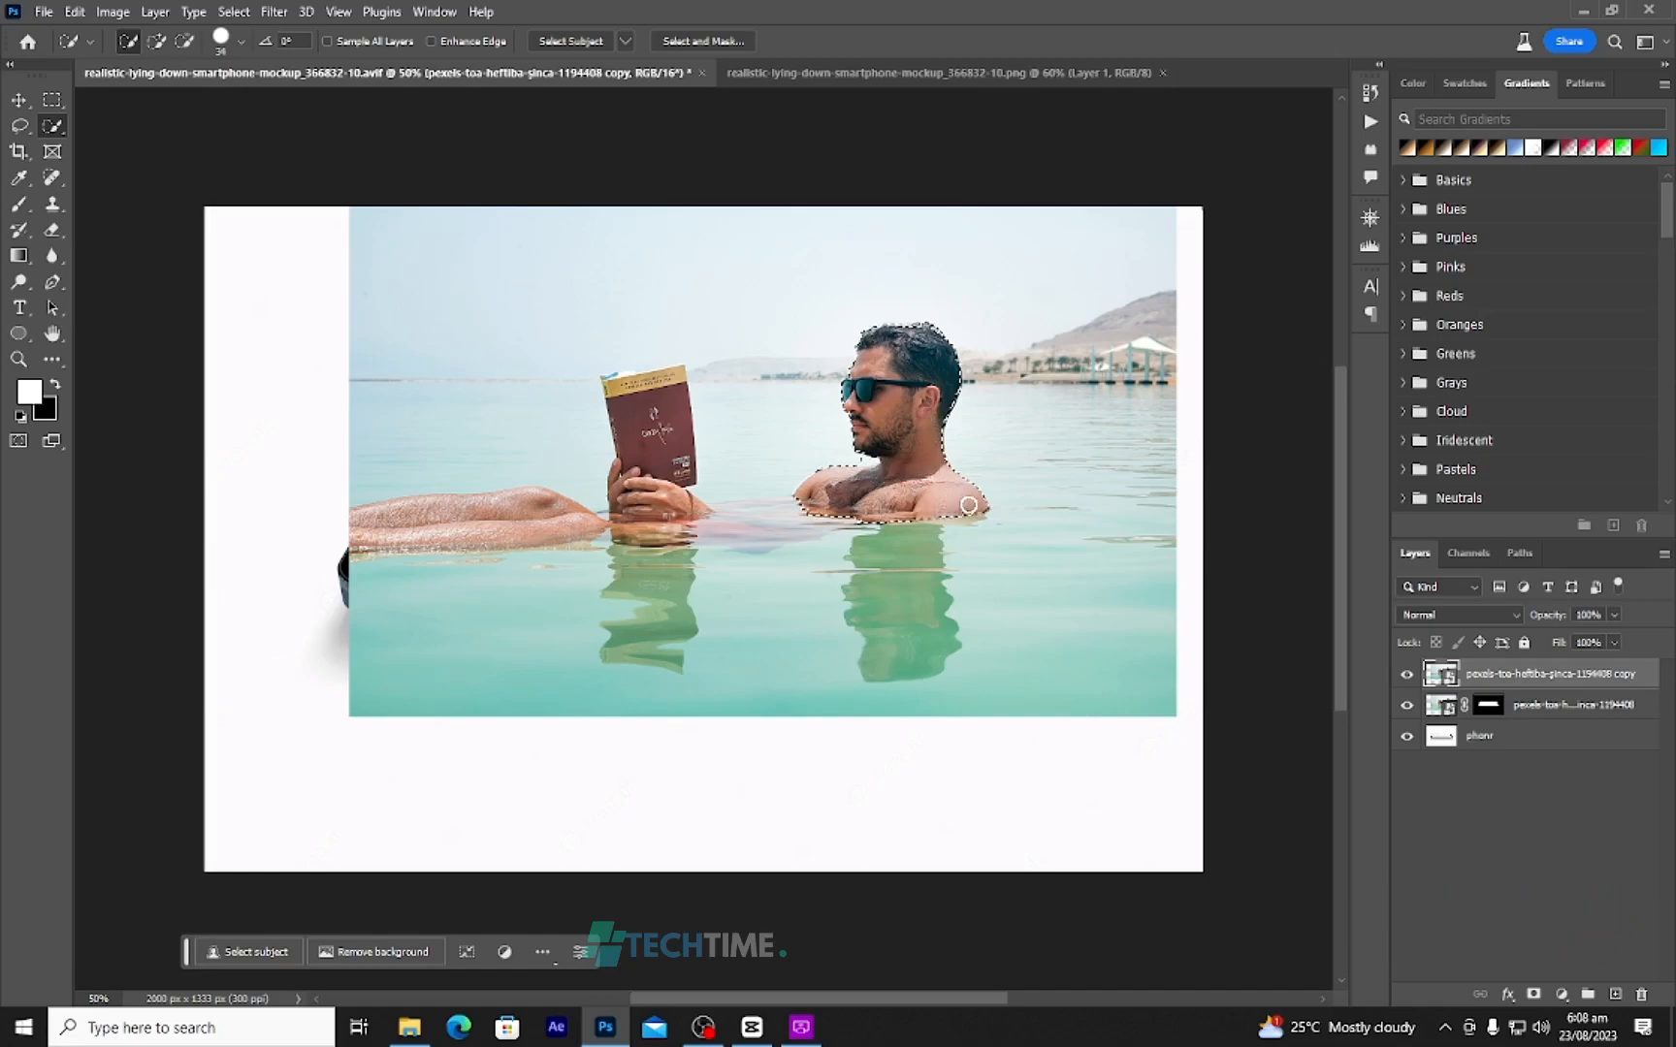
{"action": "left_click_drag", "start_coordinate": [653, 487], "coordinate": [704, 517]}
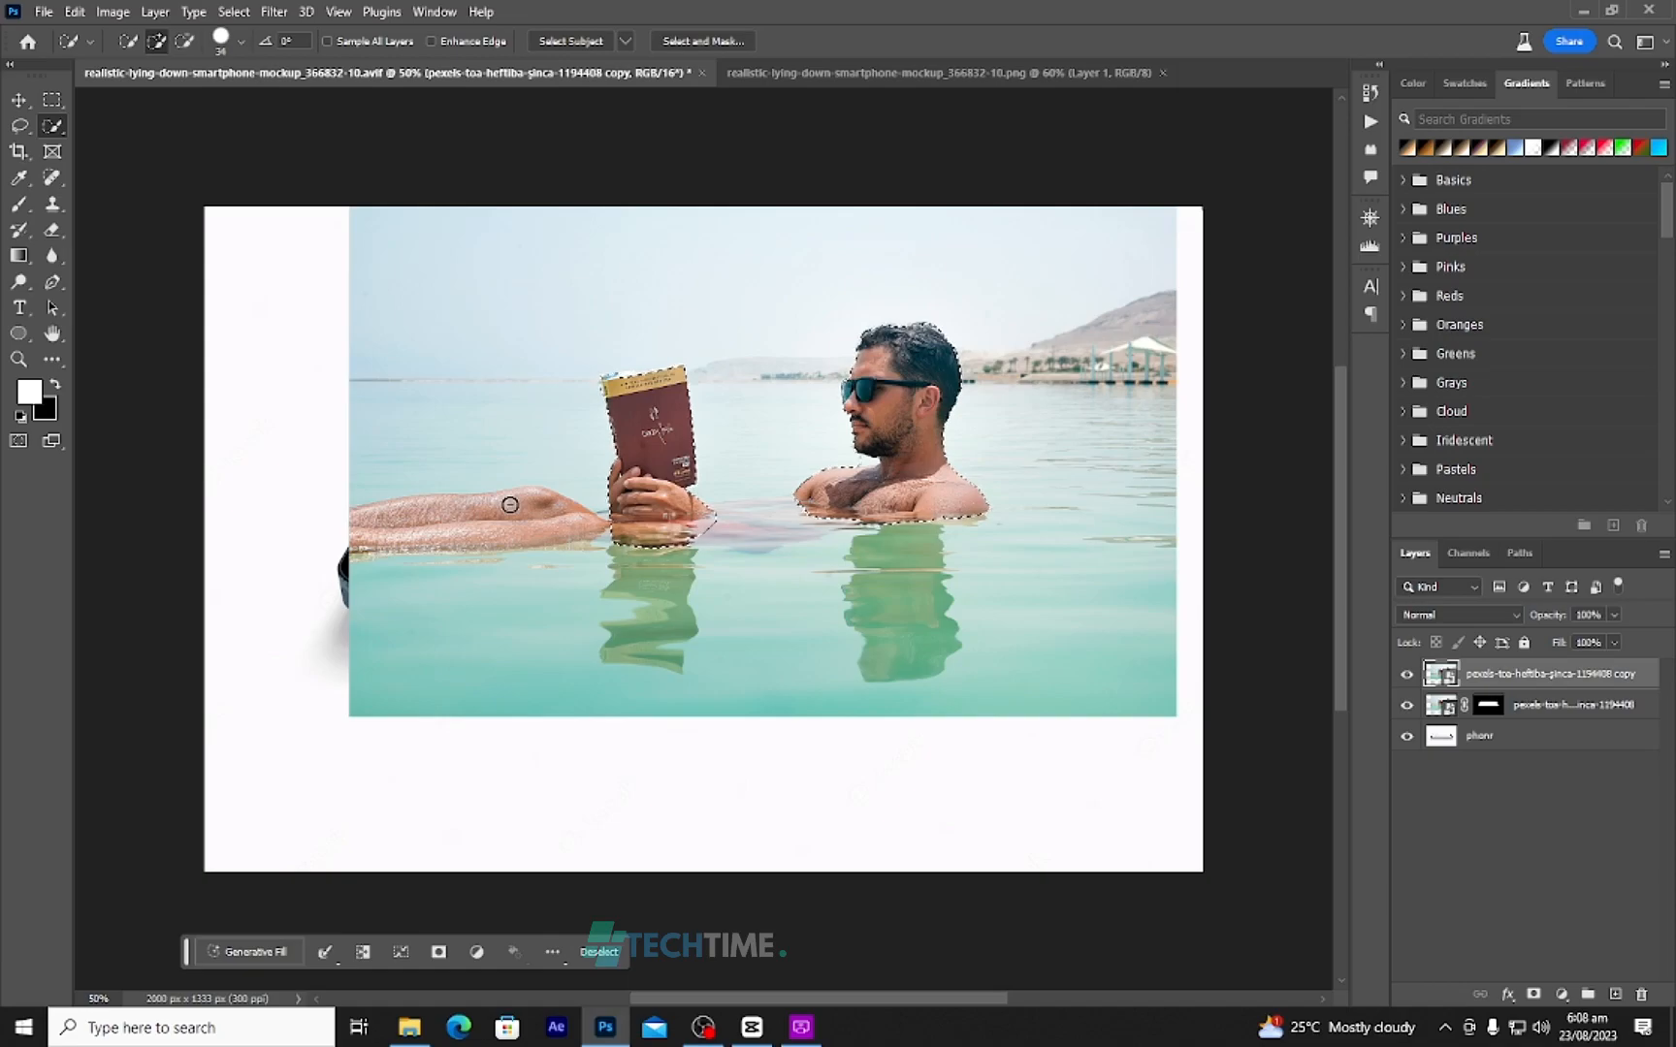
{"action": "left_click_drag", "start_coordinate": [529, 515], "coordinate": [378, 522]}
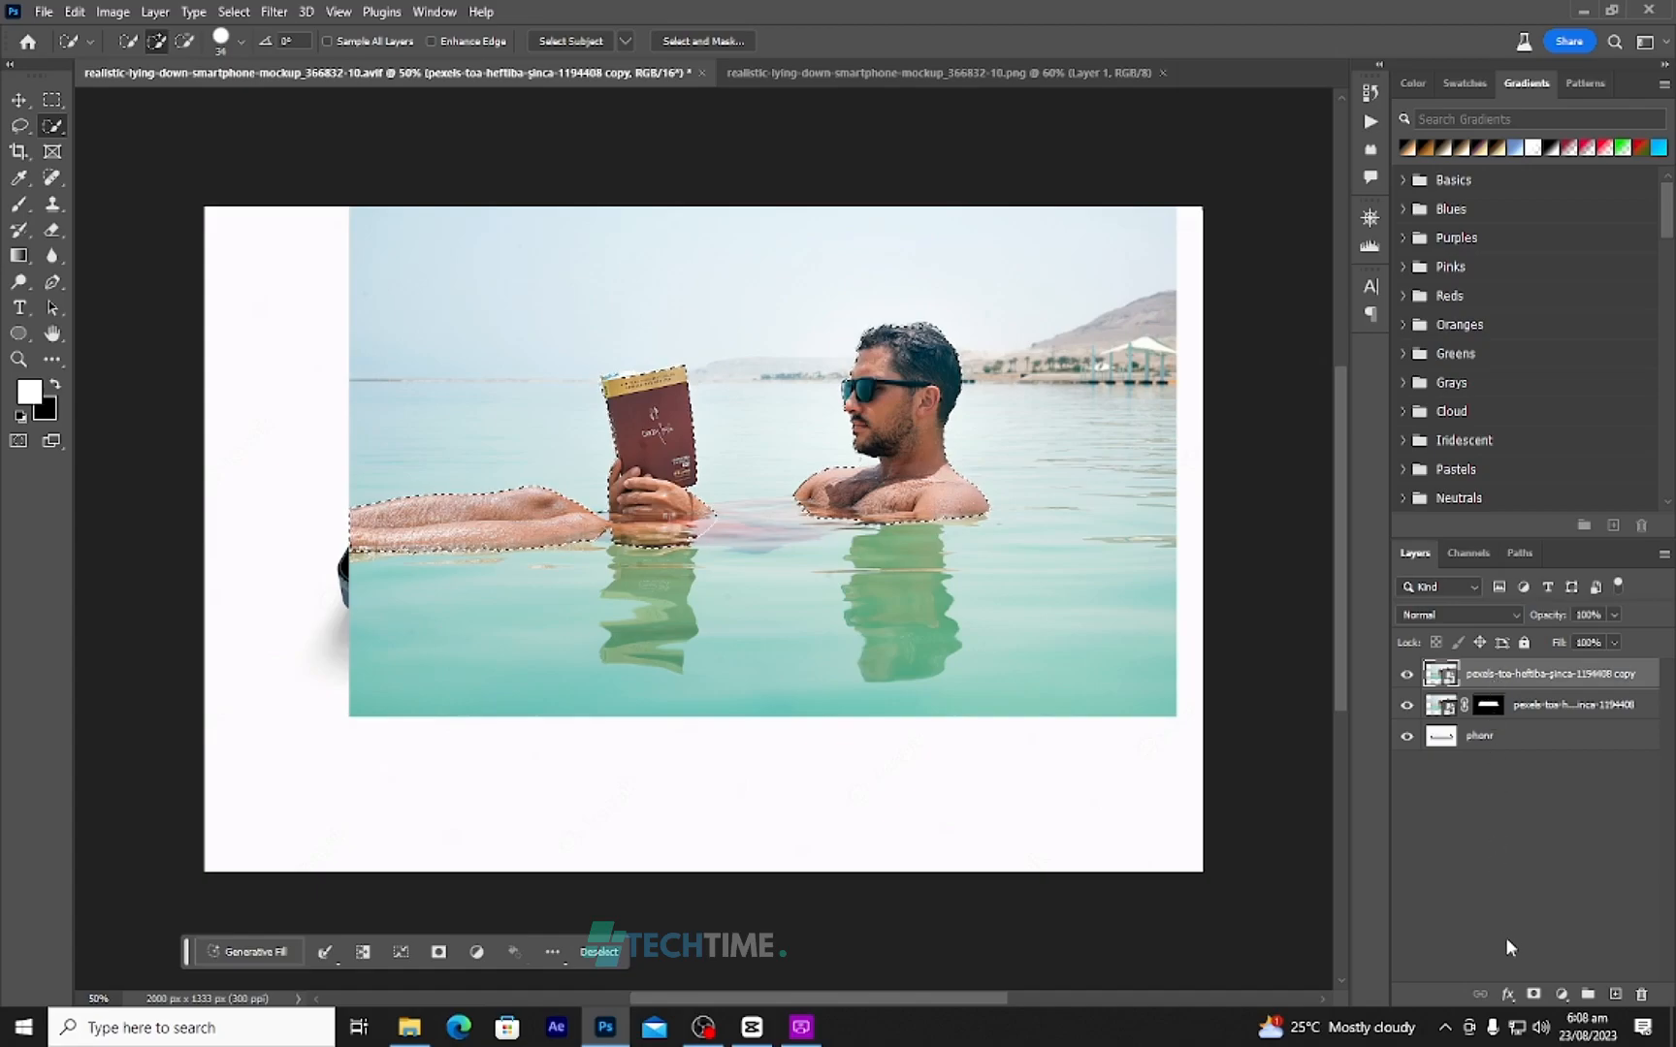
{"action": "left_click", "coordinate": [1532, 995]}
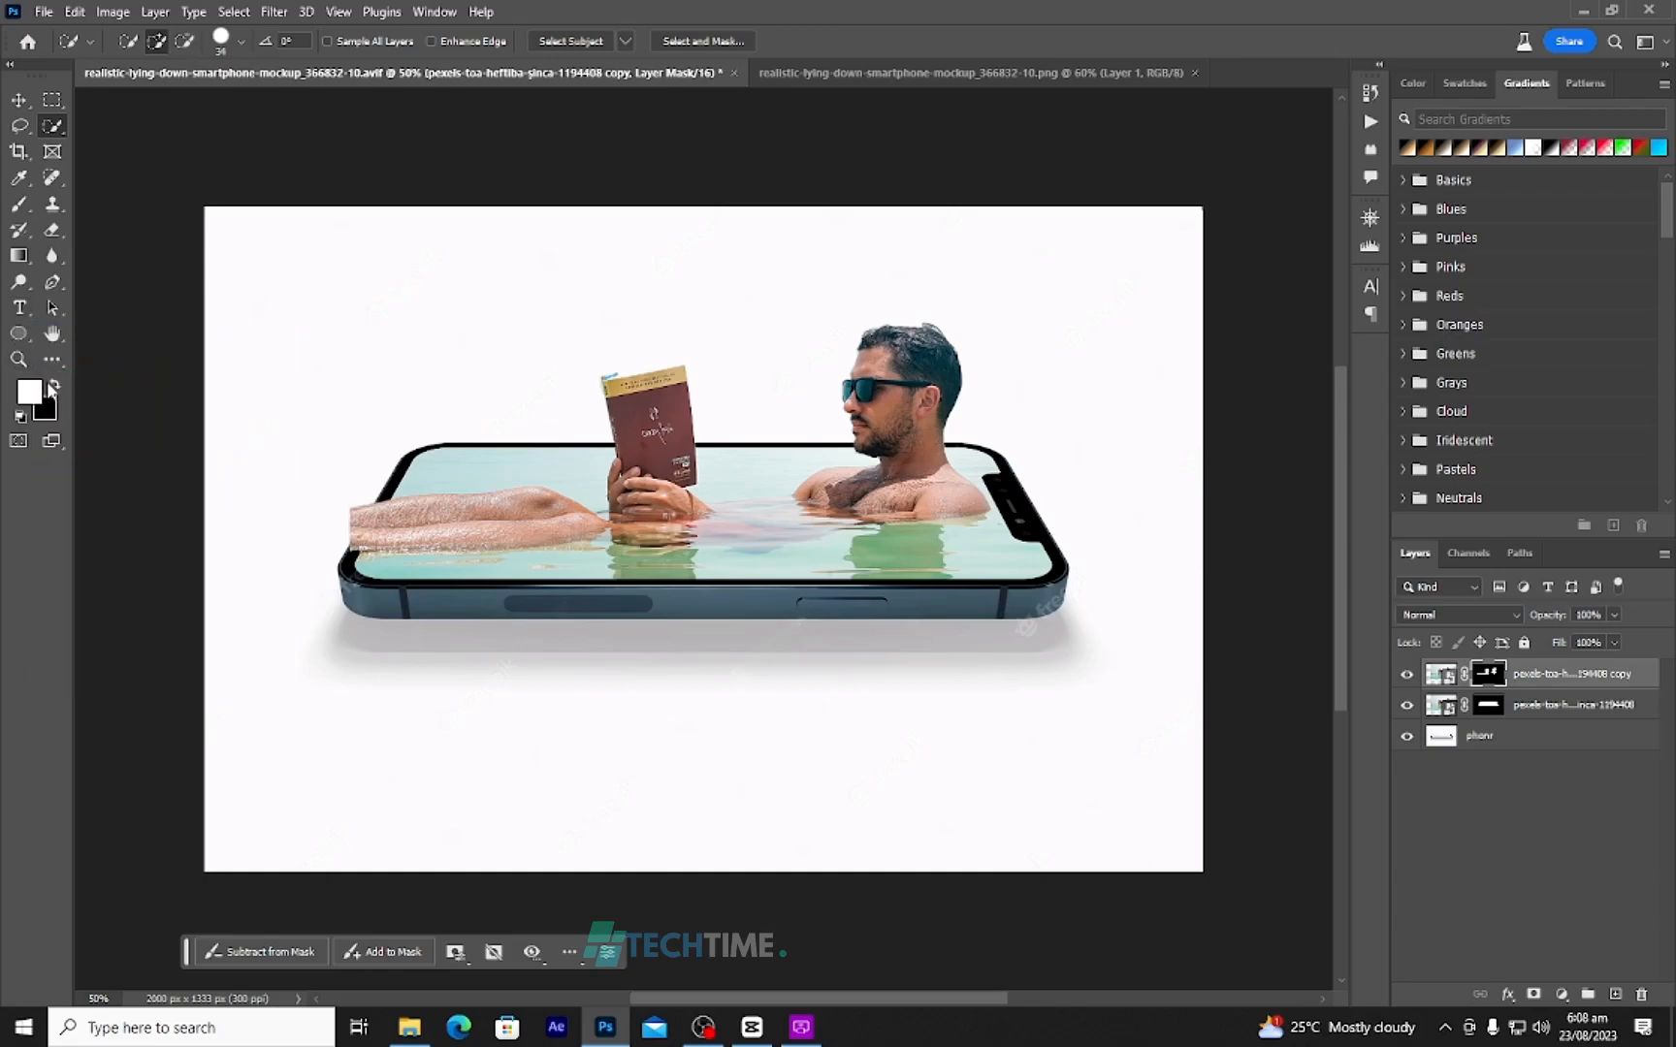
- Paint black on the photo copy's mask with the Brush to hide the legs extending past the phone's left edge
{"action": "key", "text": "b"}
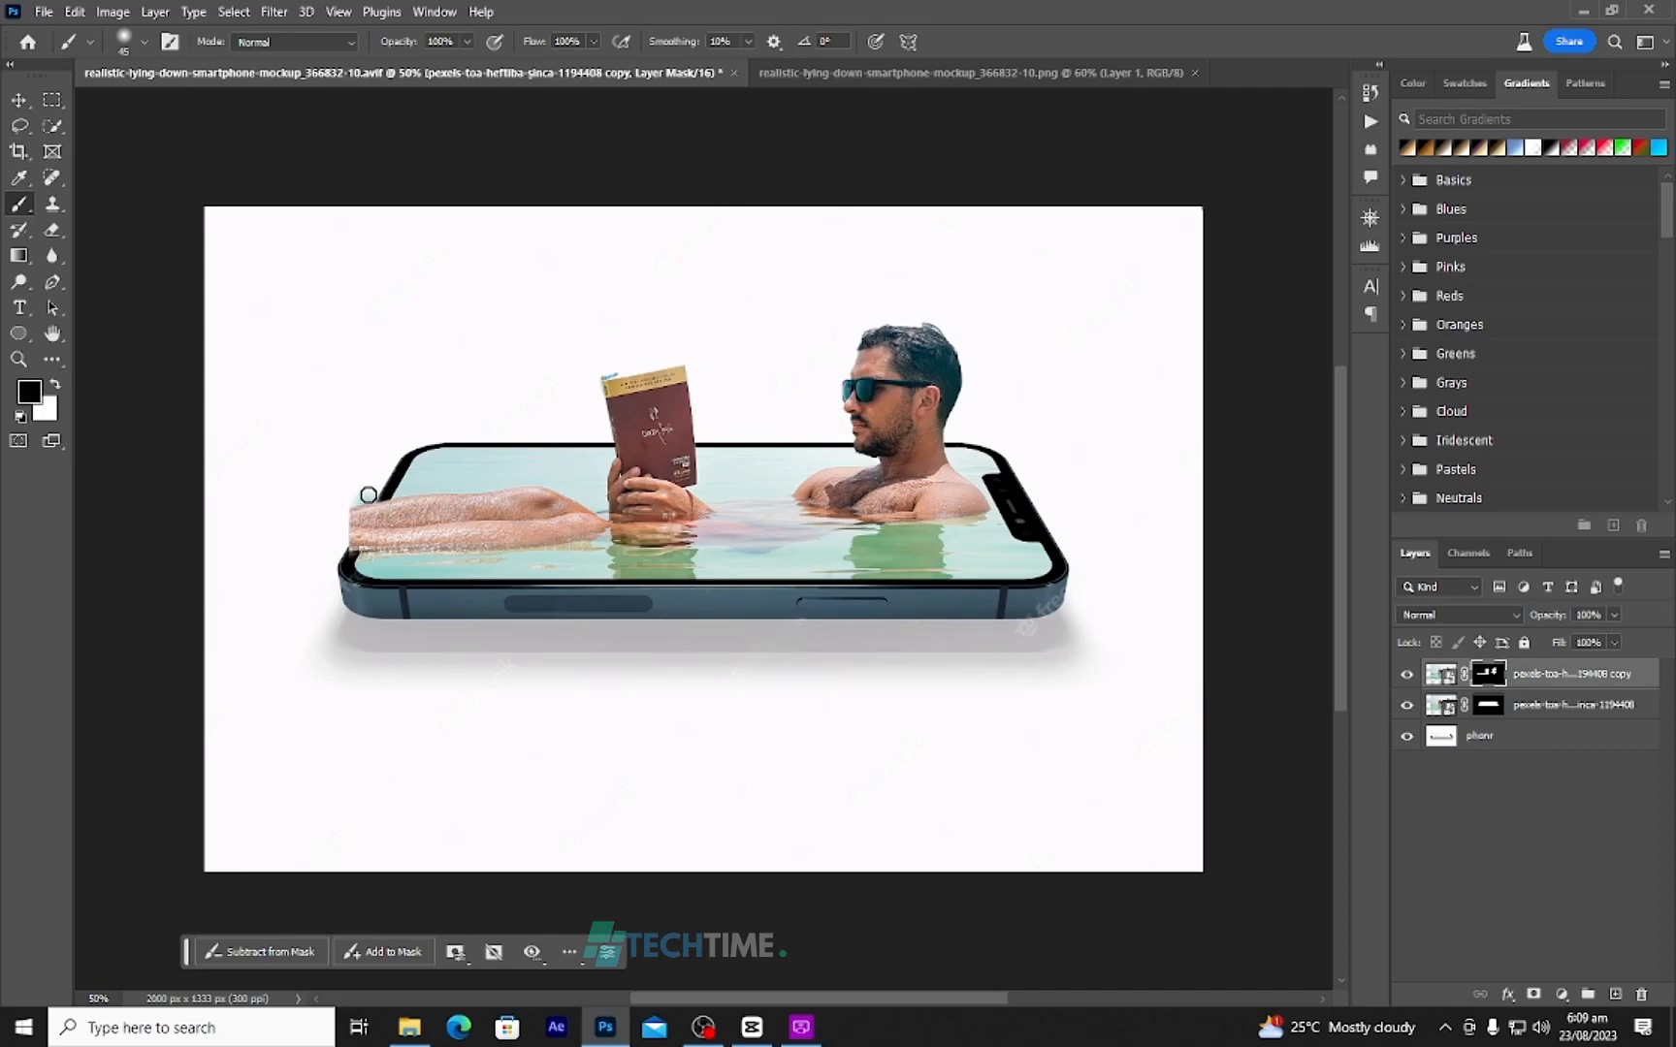
{"action": "mouse_move", "coordinate": [368, 495]}
{"action": "left_mouse_down"}
{"action": "mouse_move", "coordinate": [351, 563]}
{"action": "mouse_move", "coordinate": [354, 511]}
{"action": "mouse_move", "coordinate": [368, 494]}
{"action": "mouse_move", "coordinate": [356, 542]}
{"action": "mouse_move", "coordinate": [384, 483]}
{"action": "mouse_move", "coordinate": [356, 553]}
{"action": "mouse_move", "coordinate": [391, 485]}
{"action": "left_mouse_up"}
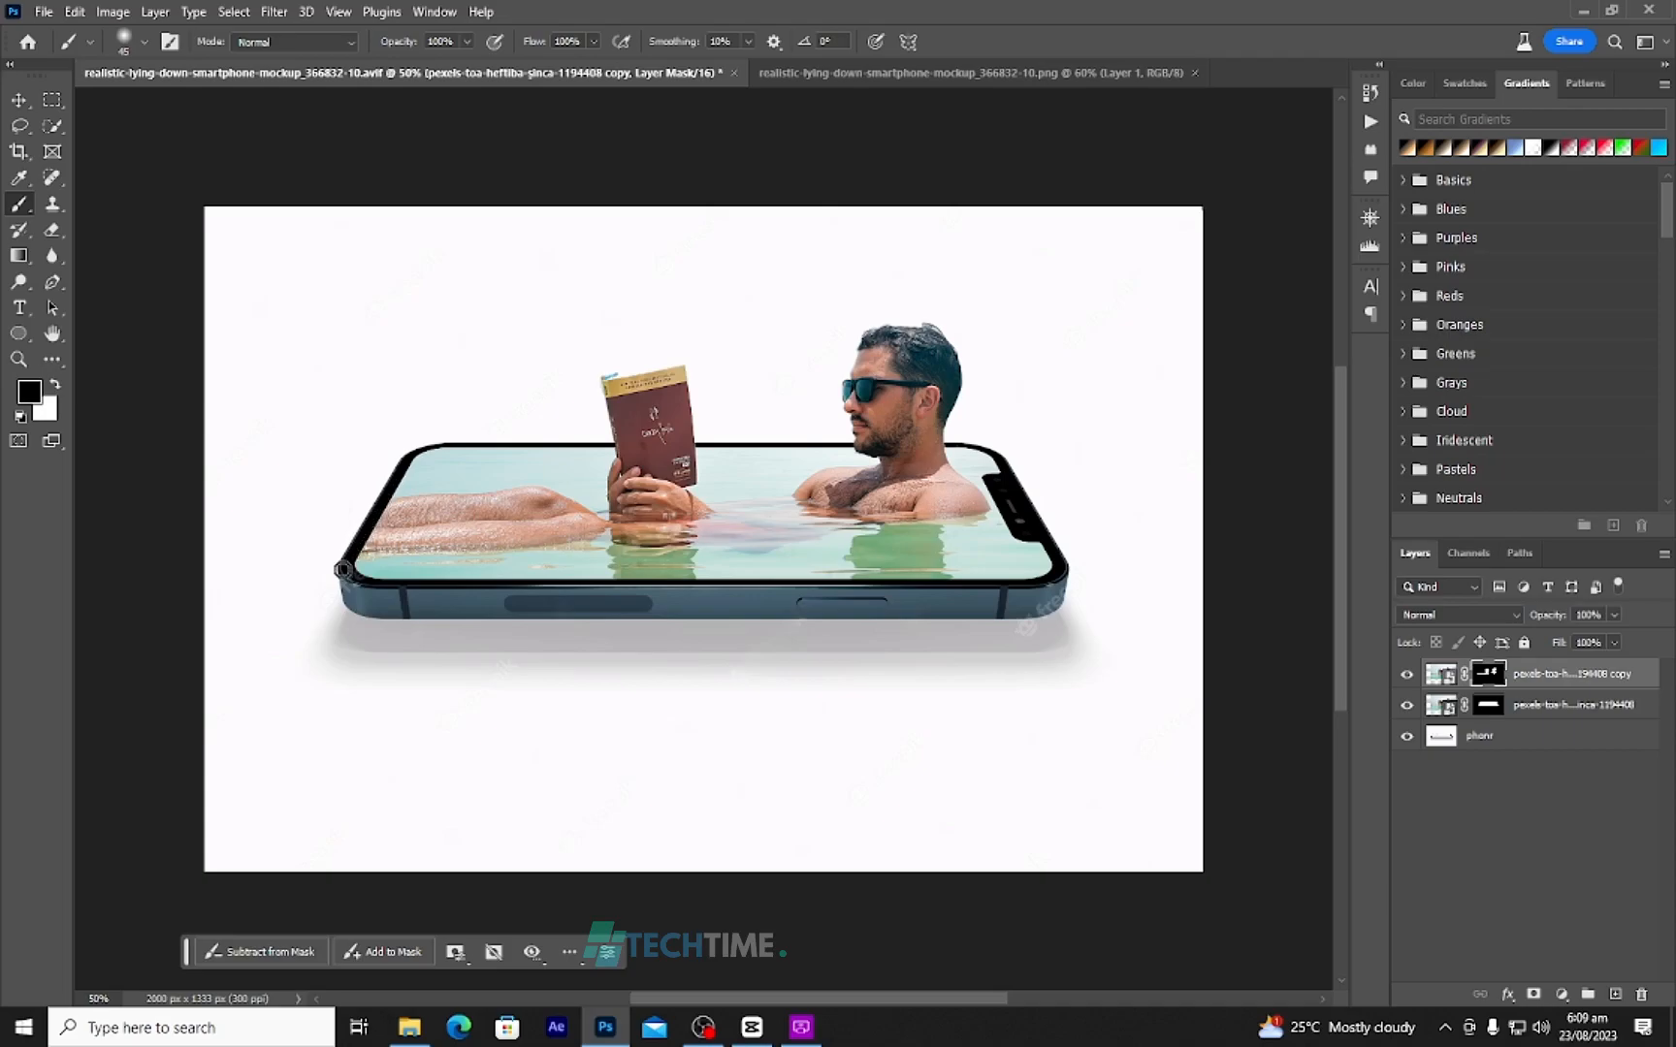